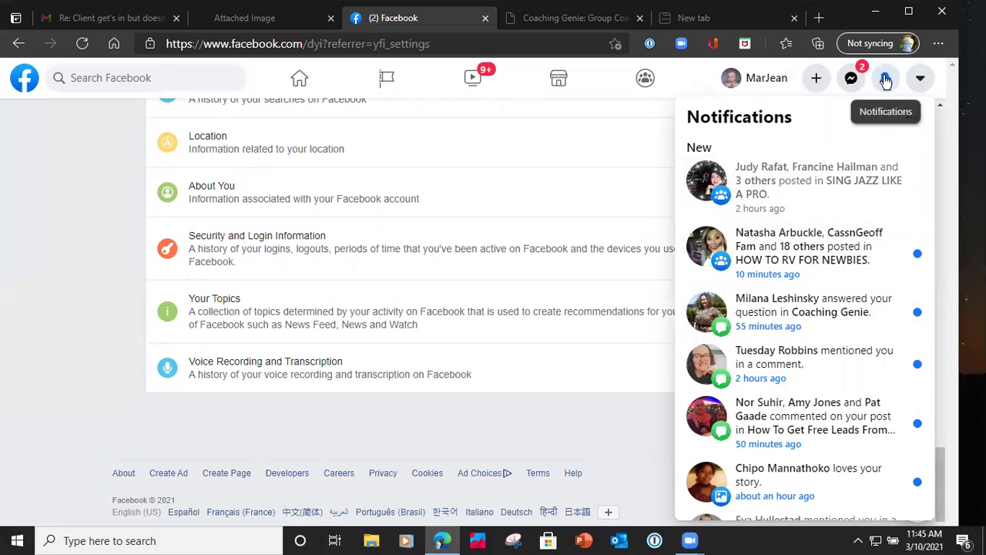
Close the notifications list and return to the start of the Download Your Information page
left_click(886, 80)
scroll(577, 173, "up", 15)
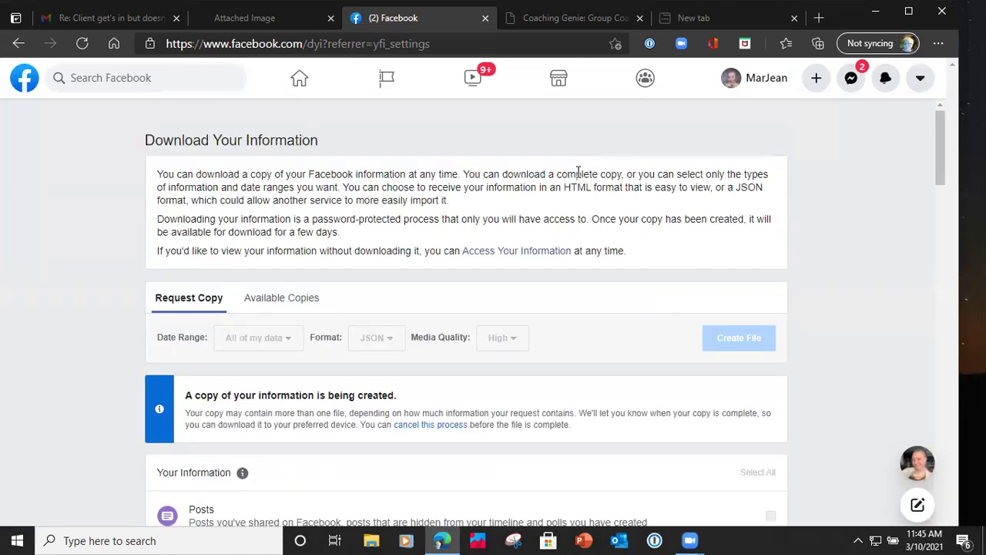
Switch to File Explorer, display the contents of USB Drive (E:), and maximize the window
left_click(374, 539)
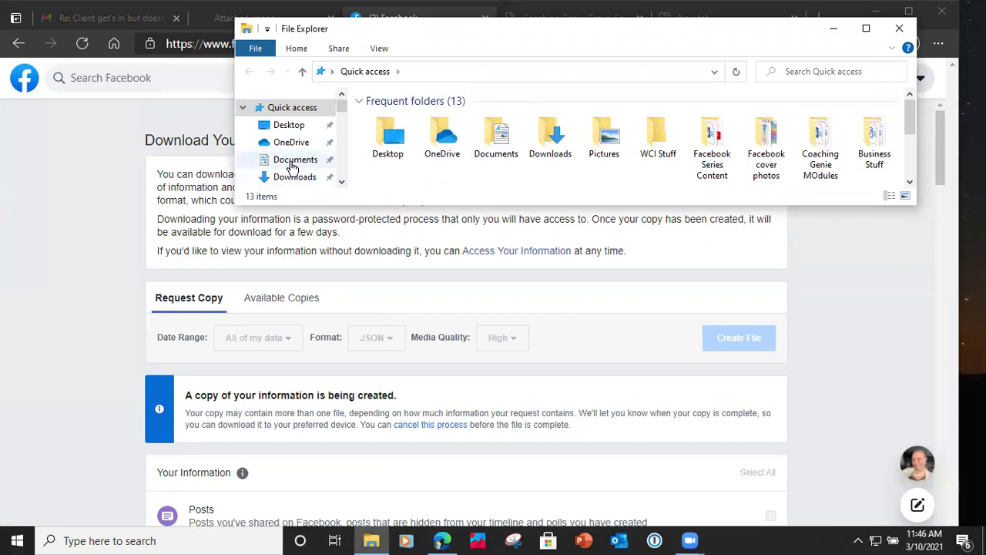
scroll(297, 163, "down", 2)
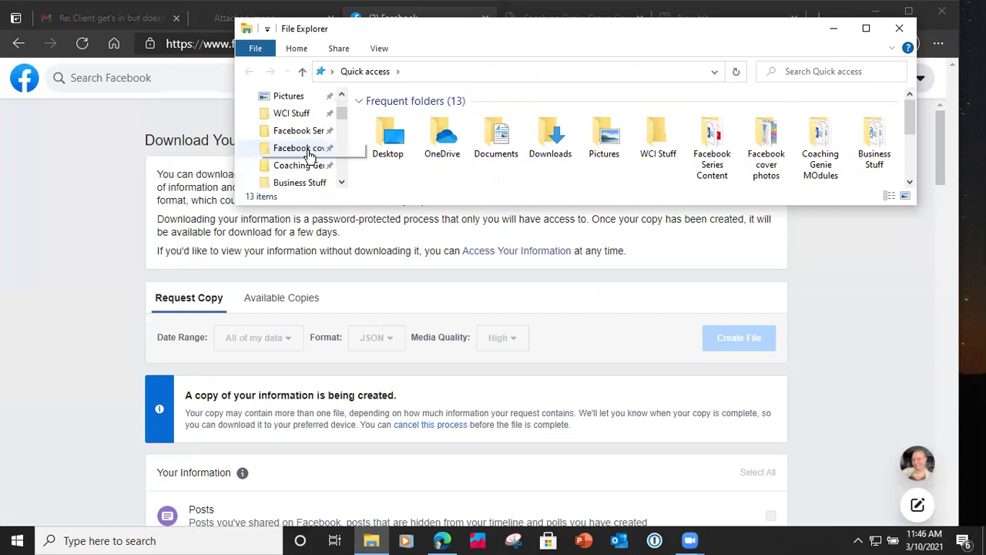
scroll(309, 156, "down", 2)
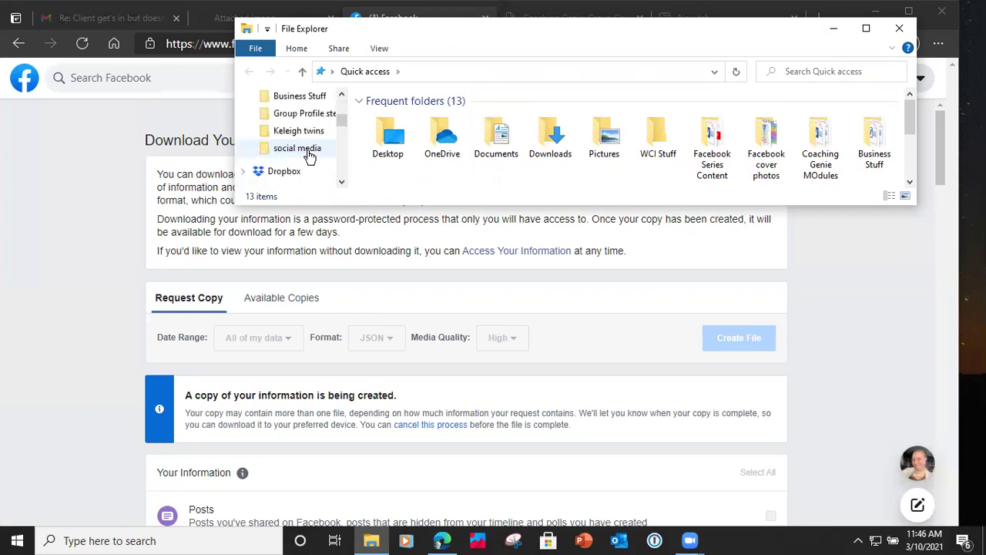
scroll(308, 157, "down", 3)
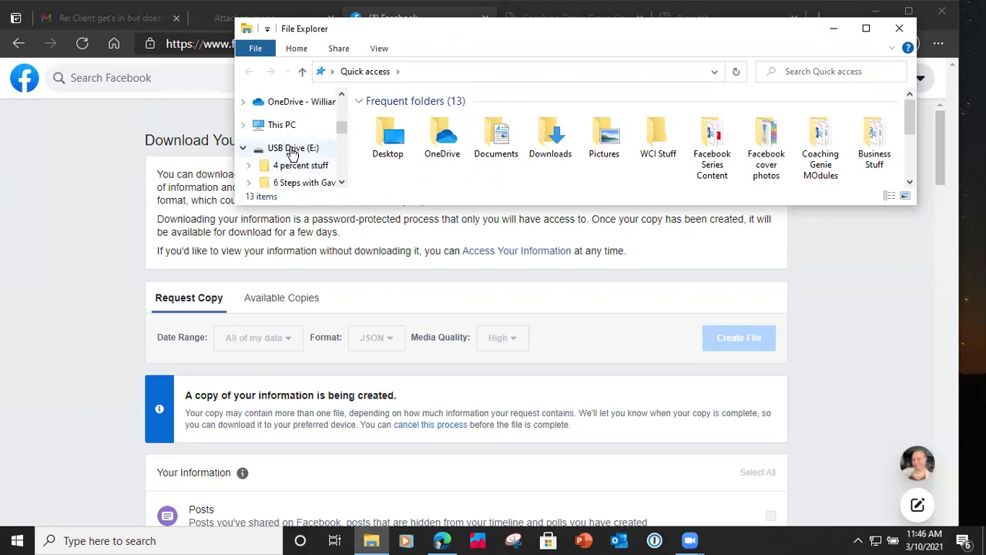
left_click(293, 151)
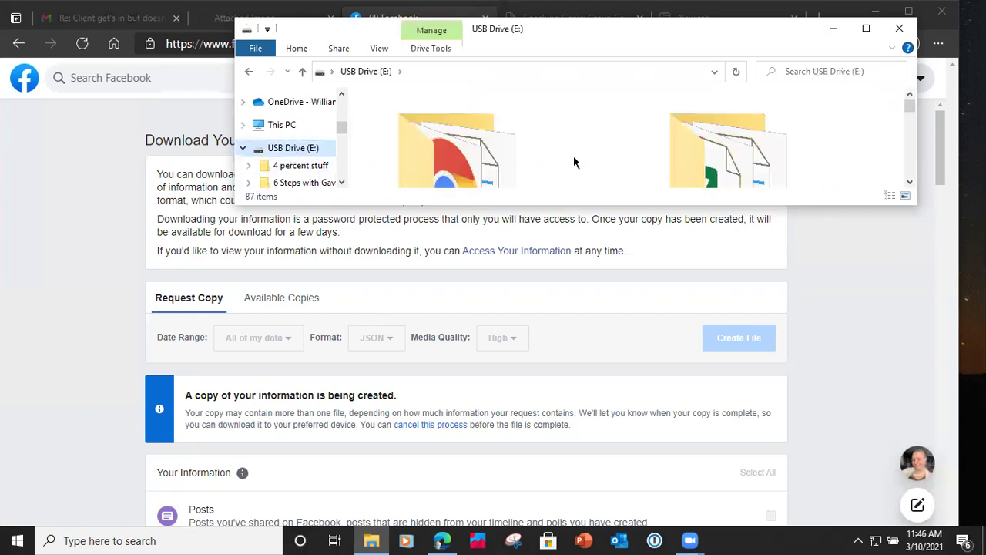
scroll(651, 155, "down", 1)
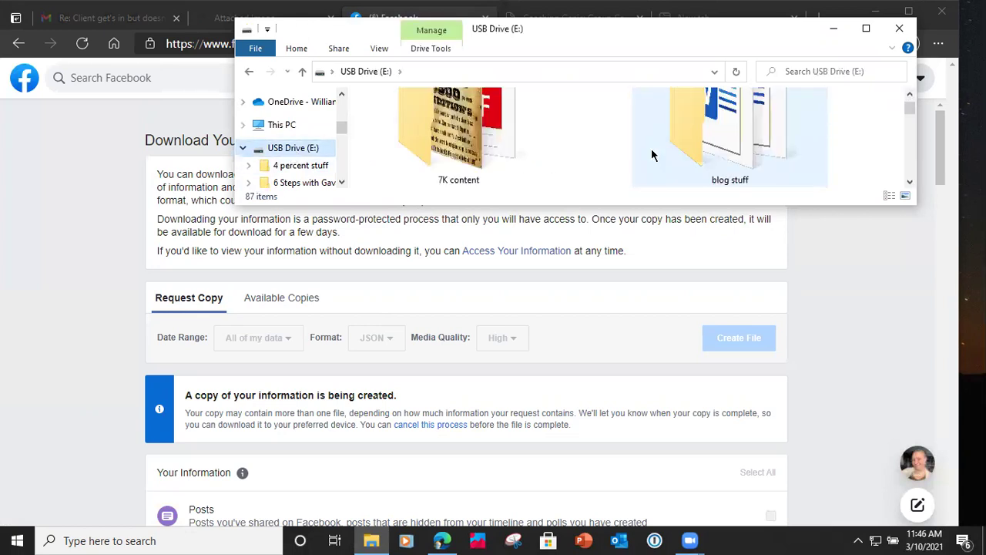
left_click(866, 28)
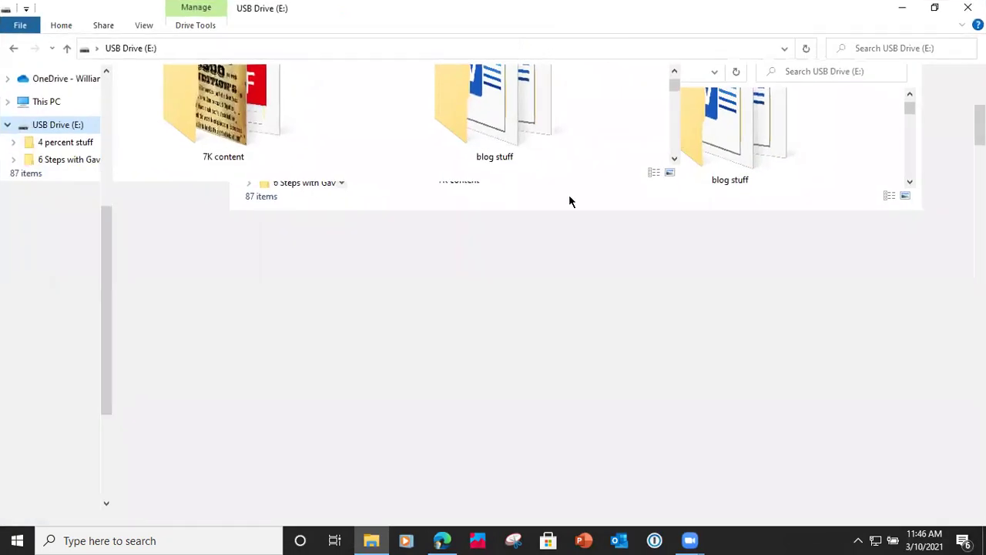
Search USB Drive (E:) for "list" and open the "Facebok Friends list" workbook in Excel
scroll(564, 238, "down", 1)
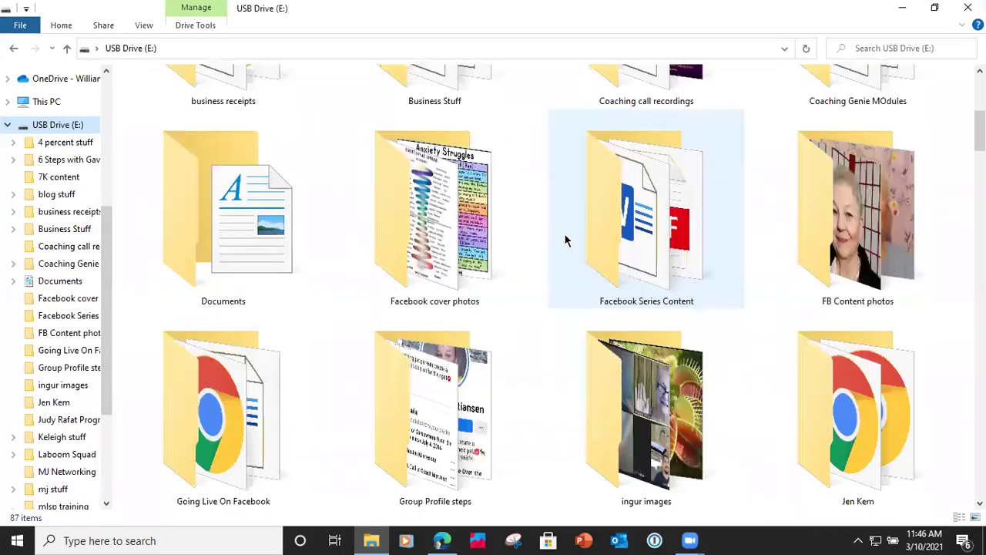
scroll(564, 239, "up", 5)
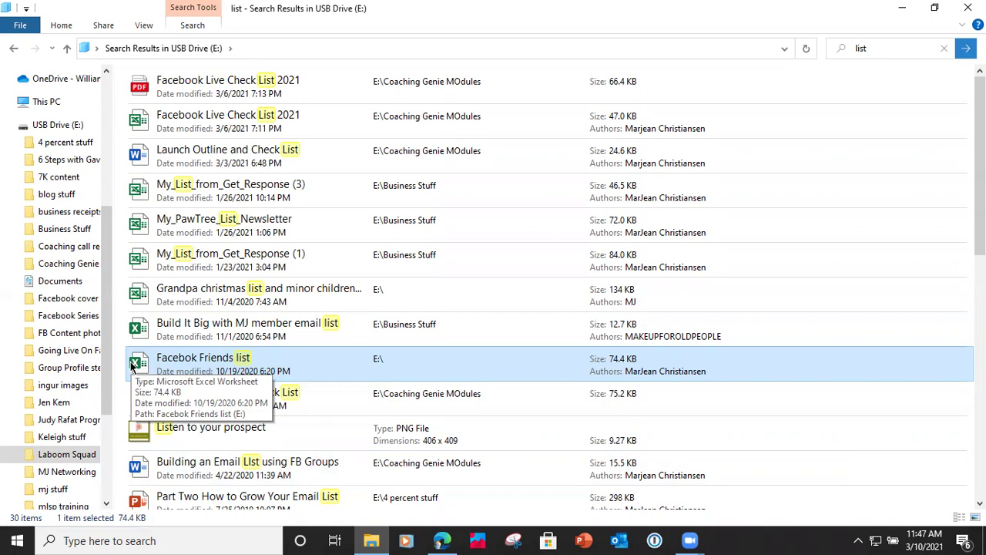
double_click(166, 375)
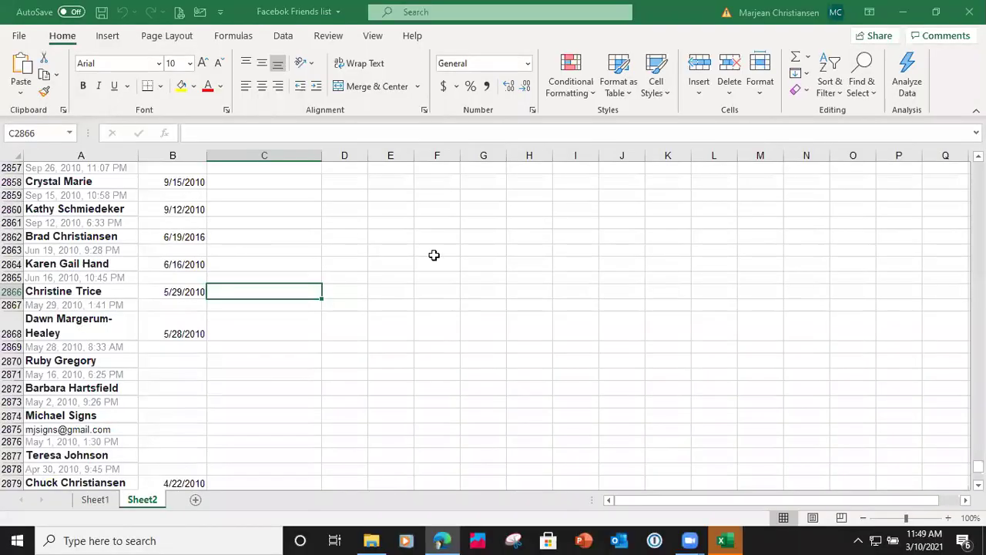
Examine the friend names, dates added and email addresses on Sheet2, from the header row to the last entry
scroll(347, 244, "up", 19)
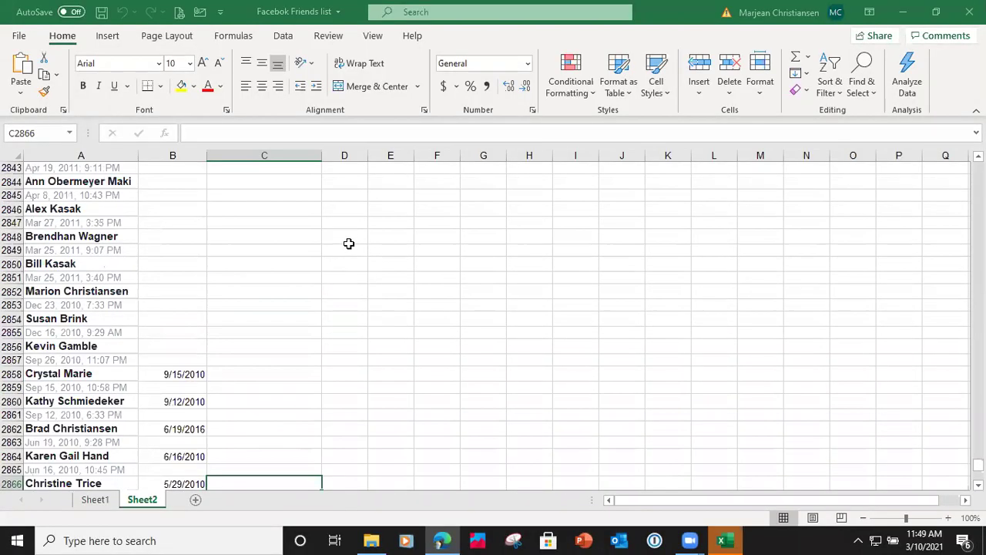
scroll(349, 243, "down", 9)
scroll(349, 243, "up", 20)
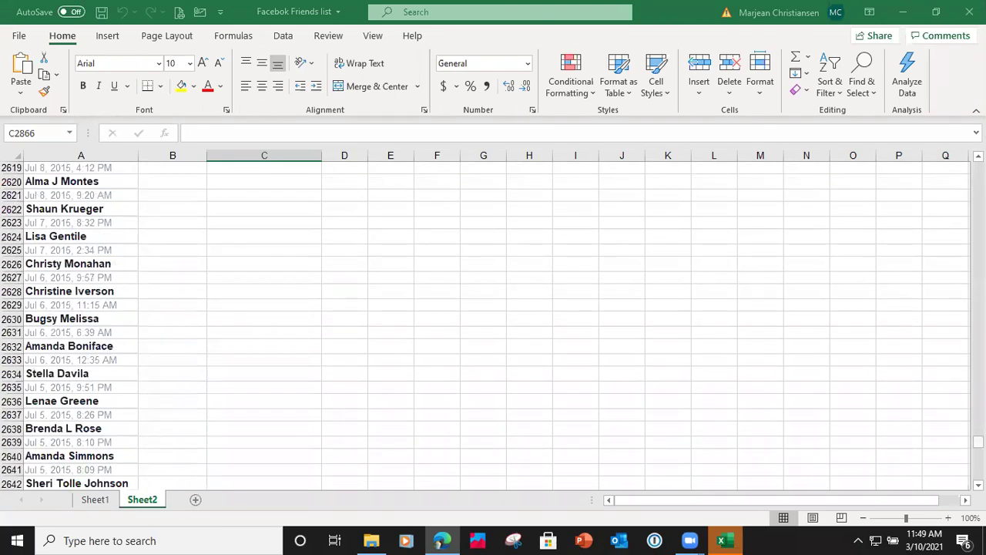
left_click_drag(977, 441, 977, 221)
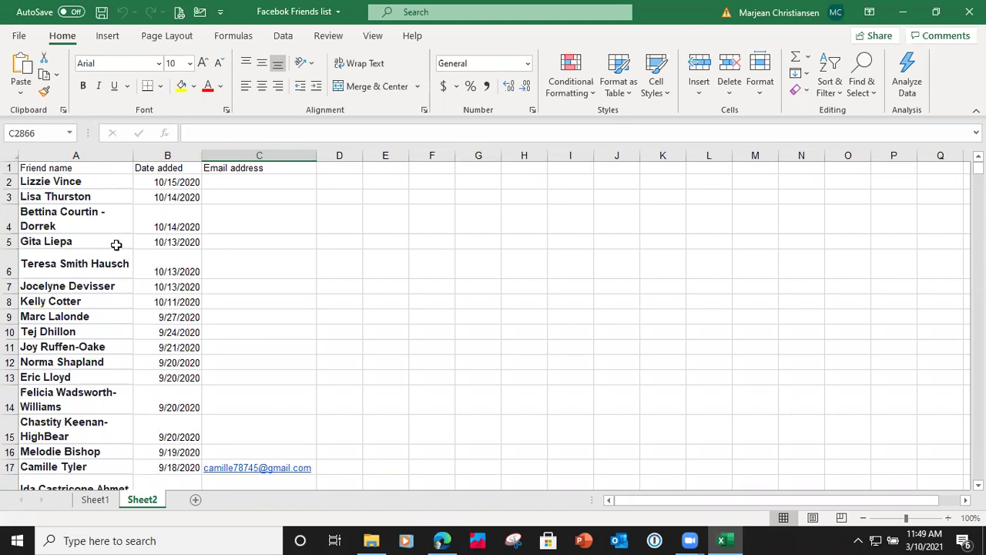
scroll(115, 244, "down", 20)
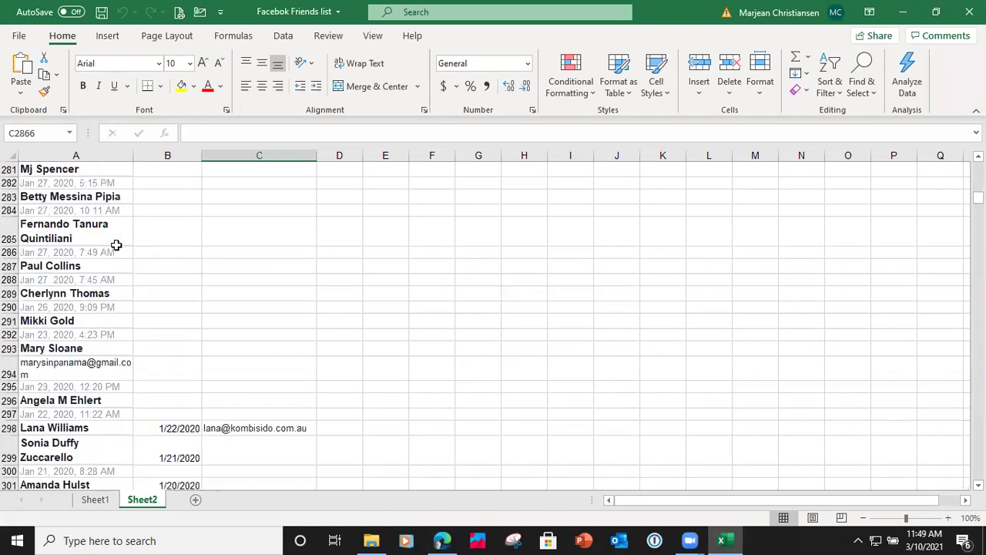
scroll(115, 244, "down", 20)
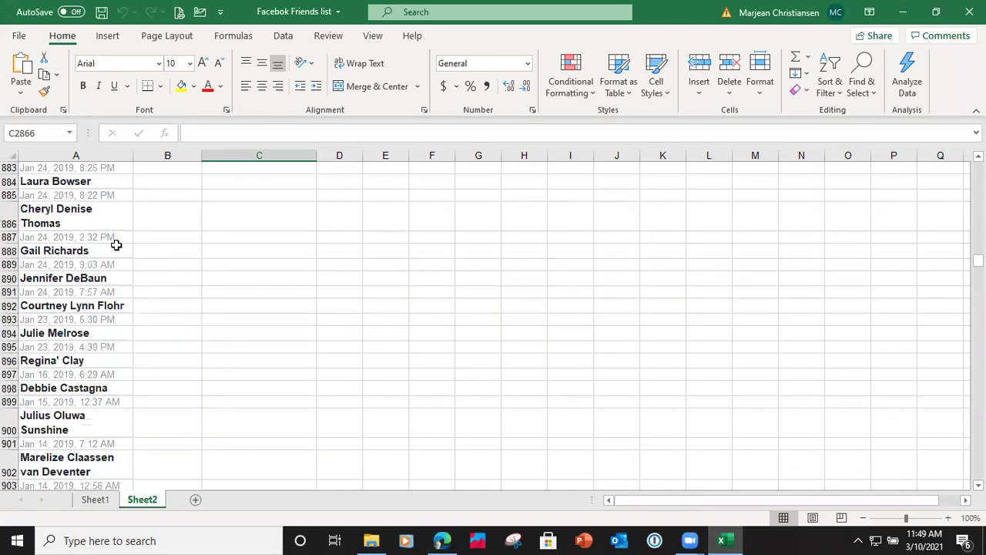
scroll(115, 244, "down", 20)
scroll(115, 245, "down", 20)
scroll(116, 244, "down", 20)
scroll(116, 244, "down", 20)
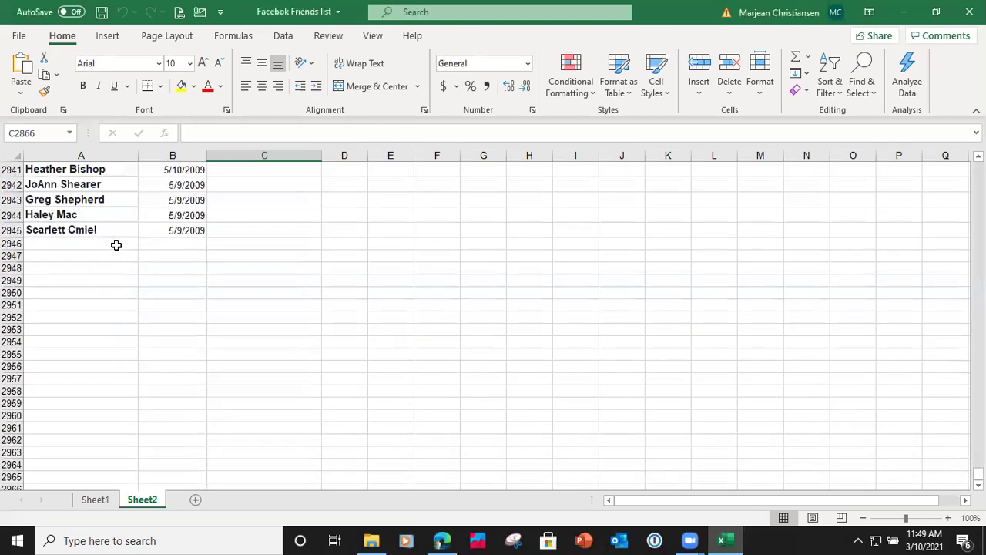
Enter "x" in column C for the last four friends, working upward from C2945 to C2942
scroll(82, 227, "up", 5)
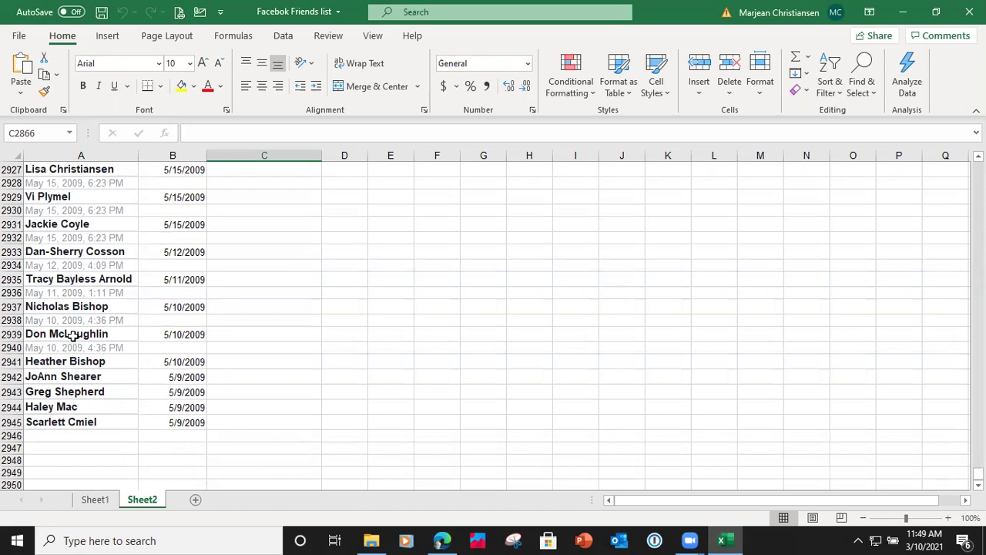
left_click(235, 423)
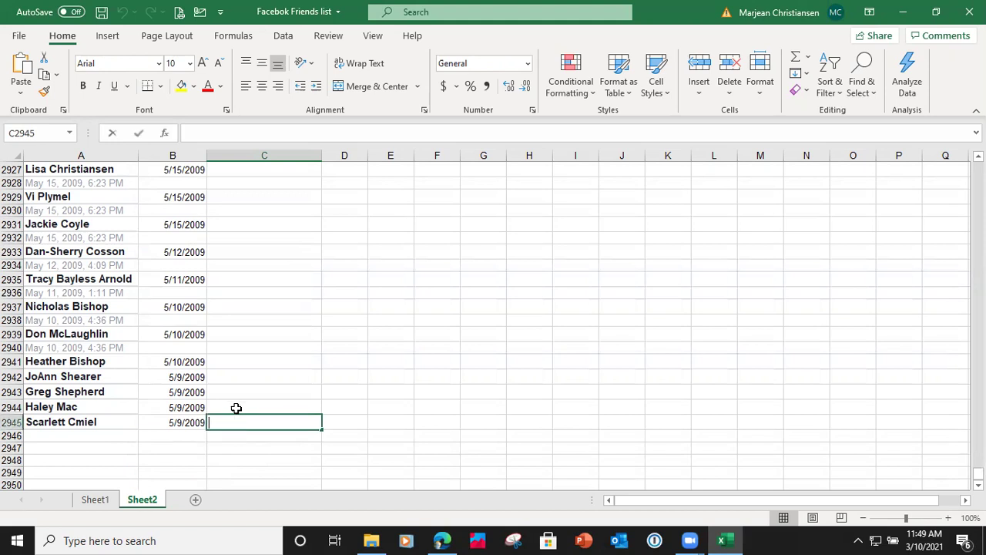
type("x")
key("shift+Return")
type("x")
key("shift+Return")
type("x")
key("shift+Return")
type("x")
key("shift+Return")
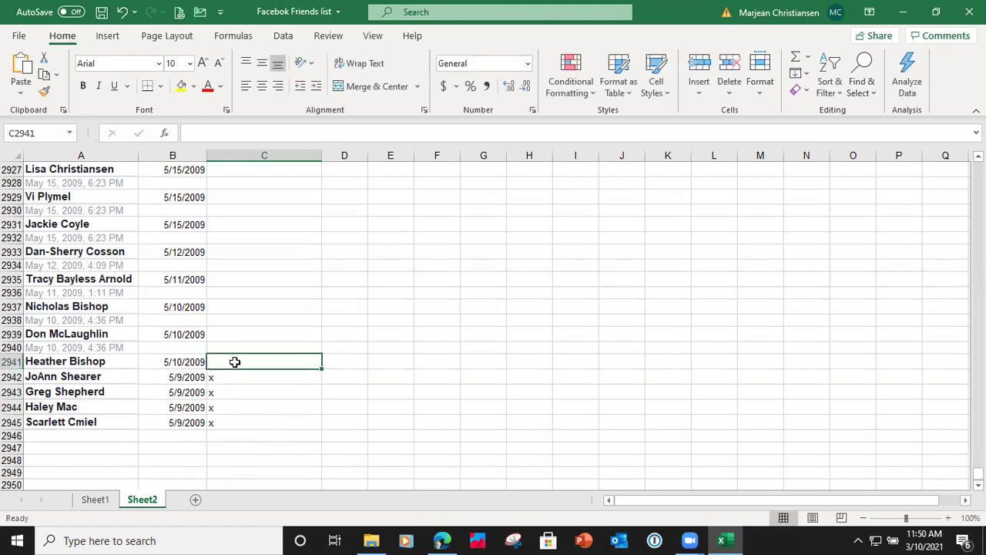
Enter "x" in column C beside each friend's name, working upward from C2941 through C2929
type("x")
left_click(233, 333)
type("x")
left_click(234, 306)
type("x")
left_click(235, 279)
type("x")
left_click(239, 252)
type("x")
left_click(241, 224)
type("x")
left_click(242, 193)
type("x")
Enter "x" in column C beside each friend's name, working upward from C2927 through C2915
scroll(242, 194, "up", 5)
left_click(249, 358)
type("x")
left_click(248, 336)
type("x")
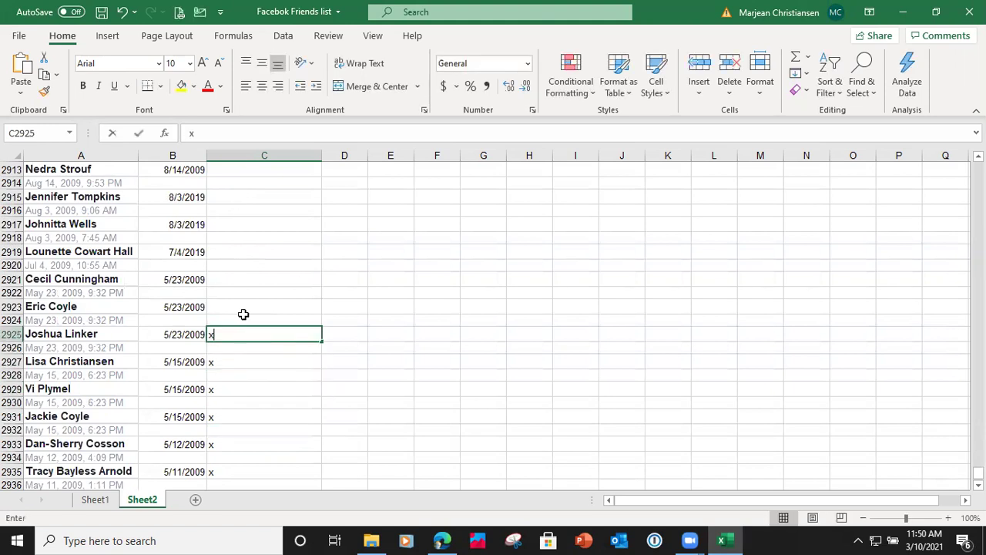
left_click(239, 307)
type("x")
left_click(239, 285)
type("x")
left_click(240, 252)
type("x")
left_click(241, 228)
type("x")
left_click(242, 200)
type("x")
Enter "x" in column C beside each friend's name, working upward from C2913 through C2903
scroll(242, 200, "up", 5)
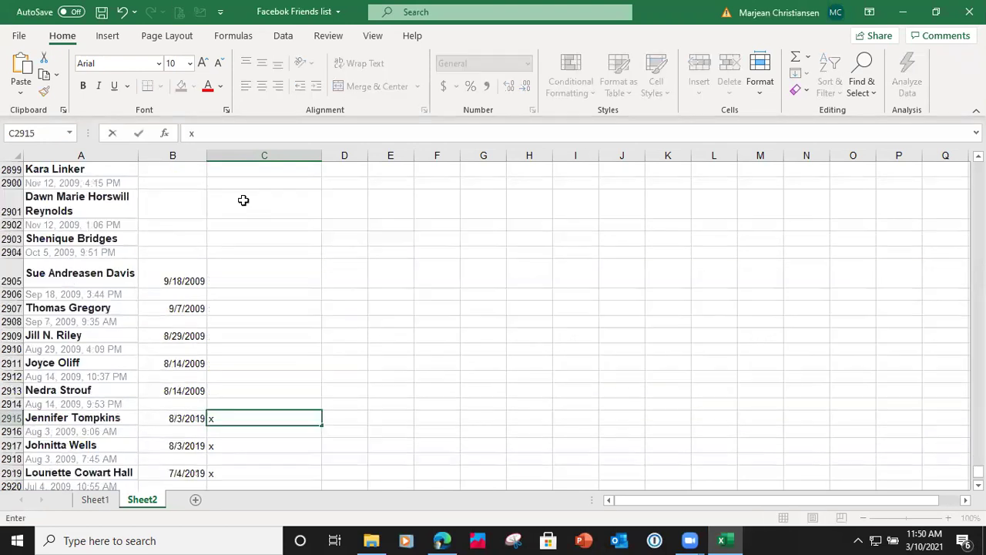
left_click(231, 389)
type("x")
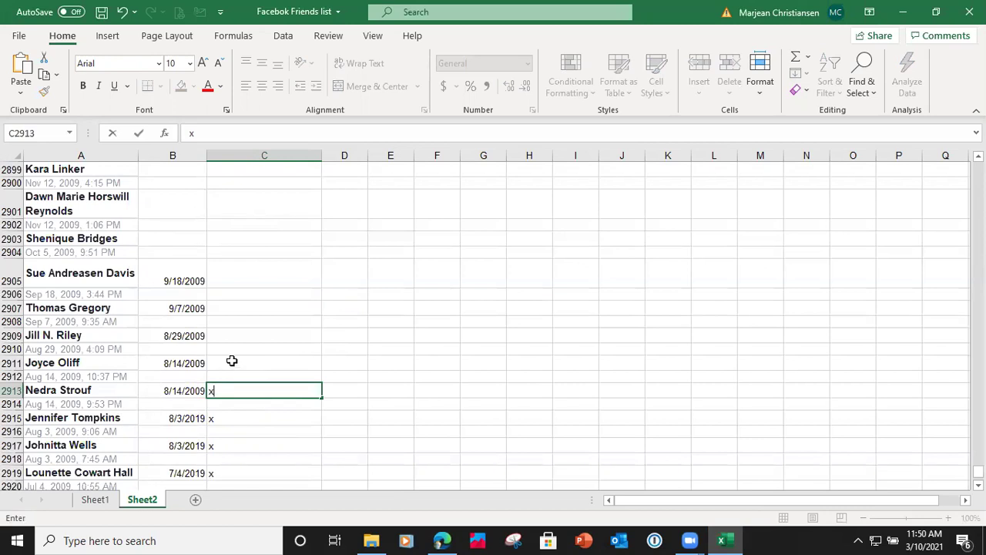
left_click(232, 361)
type("x")
left_click(233, 337)
type("x")
left_click(235, 306)
type("x")
left_click(237, 280)
type("x")
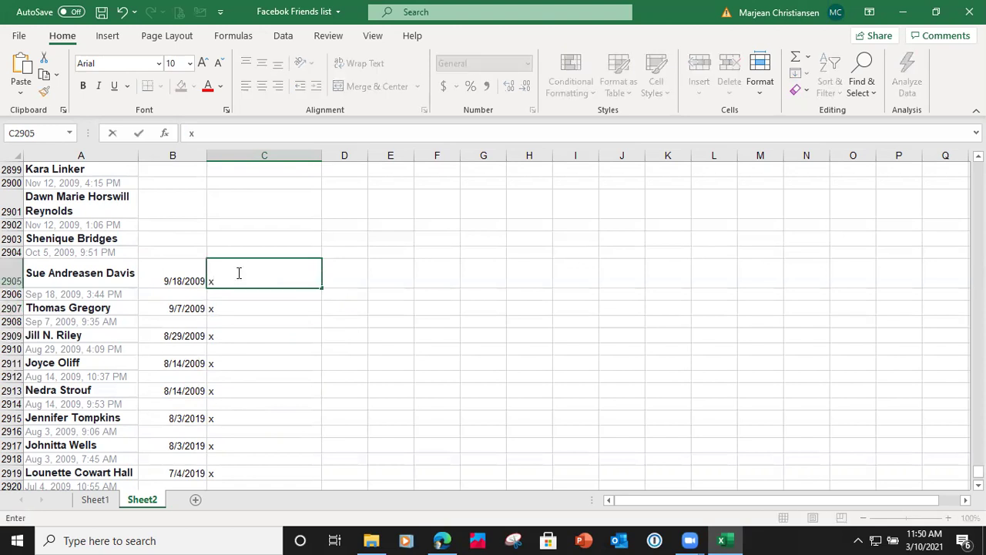
left_click(239, 238)
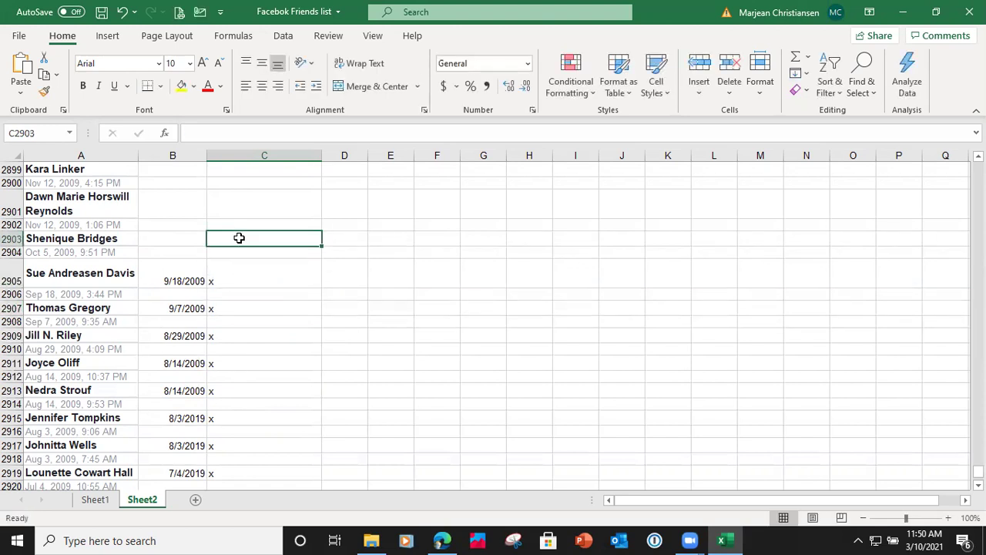
type("x")
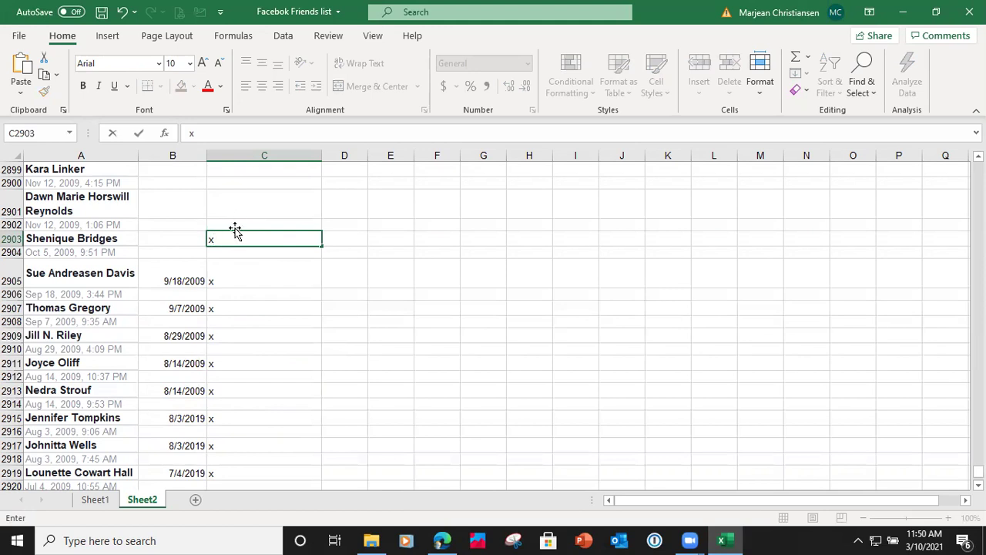
left_click(234, 209)
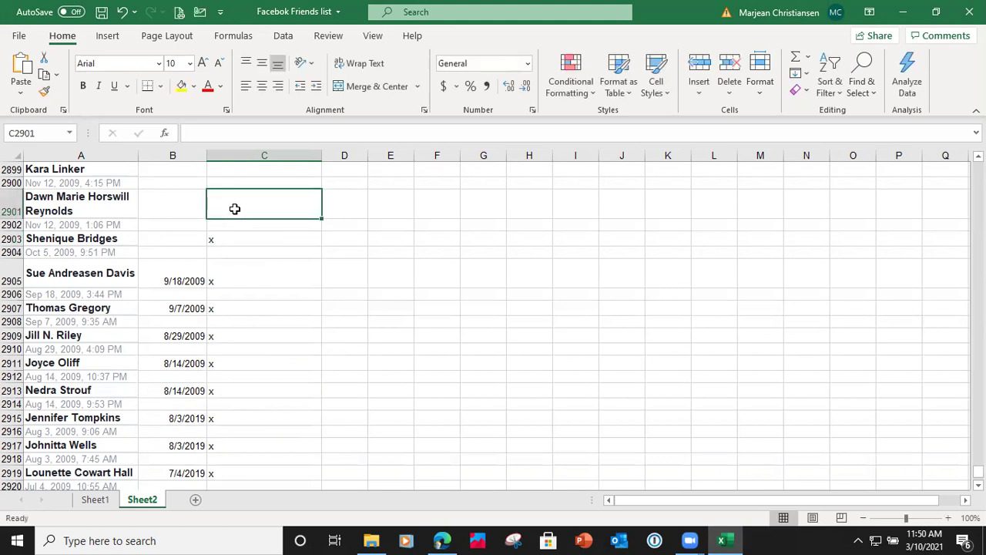
Leaving C2901 blank, enter "x" in column C beside each friend's name, working upward from C2899 through C2885
scroll(235, 209, "up", 5)
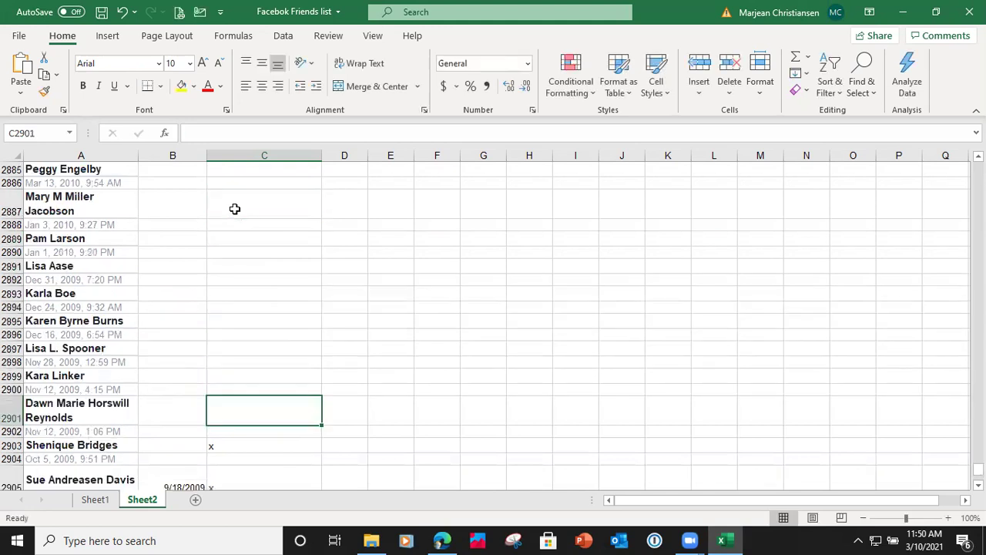
left_click(235, 373)
type("x")
left_click(237, 351)
type("x")
left_click(235, 317)
type("x")
left_click(238, 291)
type("x")
left_click(240, 264)
type("x")
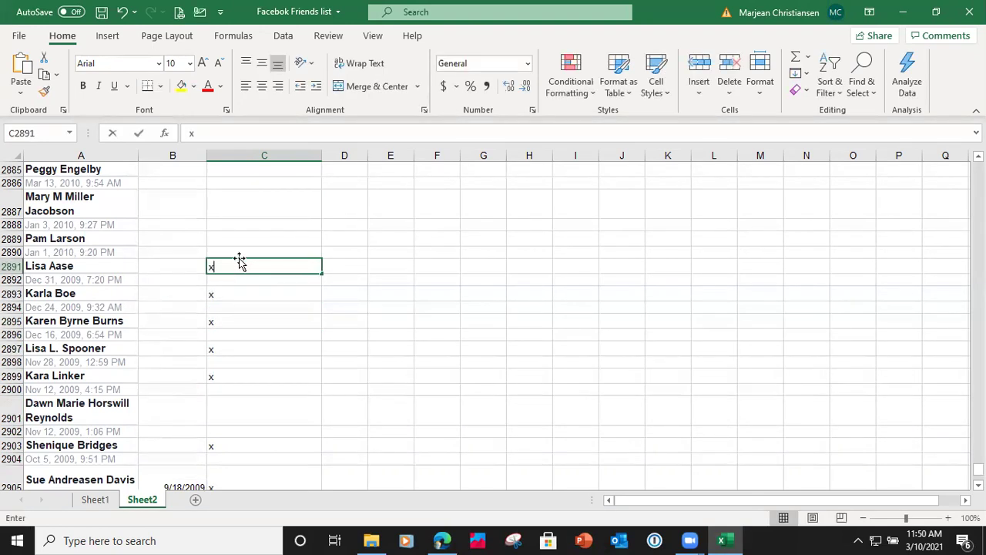
left_click(238, 239)
type("x")
left_click(241, 213)
type("x")
left_click(239, 170)
type("x")
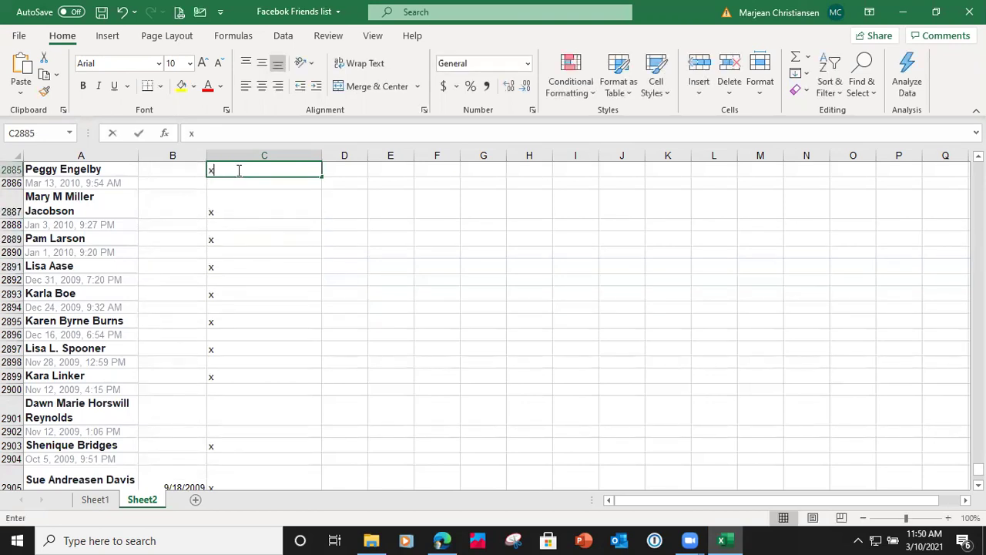
Enter "x" in column C beside the friends' names in rows 2883, 2881, 2879, 2877 and 2874
scroll(238, 170, "up", 5)
left_click(227, 347)
type("x")
left_click(233, 308)
type("x")
left_click(234, 275)
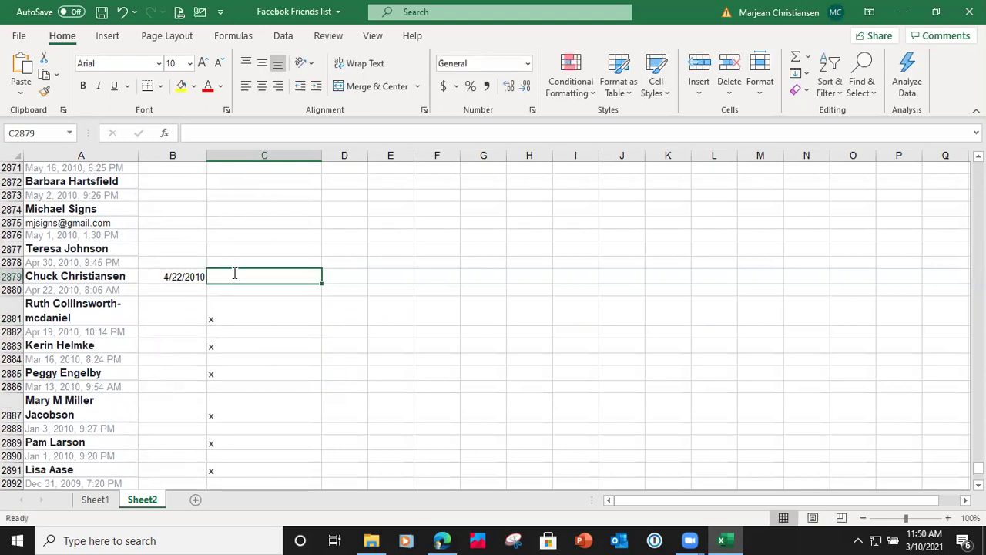
type("x")
left_click(235, 249)
type("x")
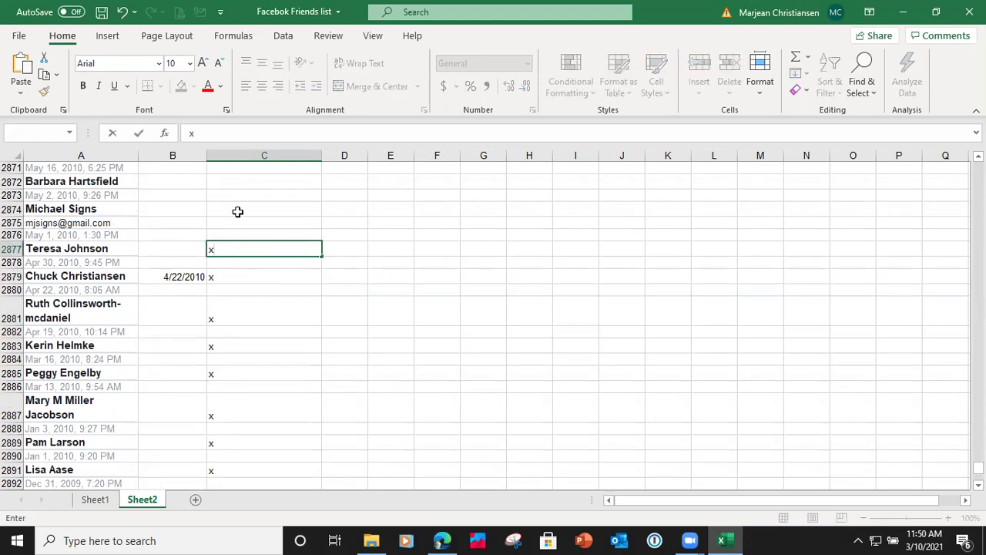
left_click(238, 212)
type("x")
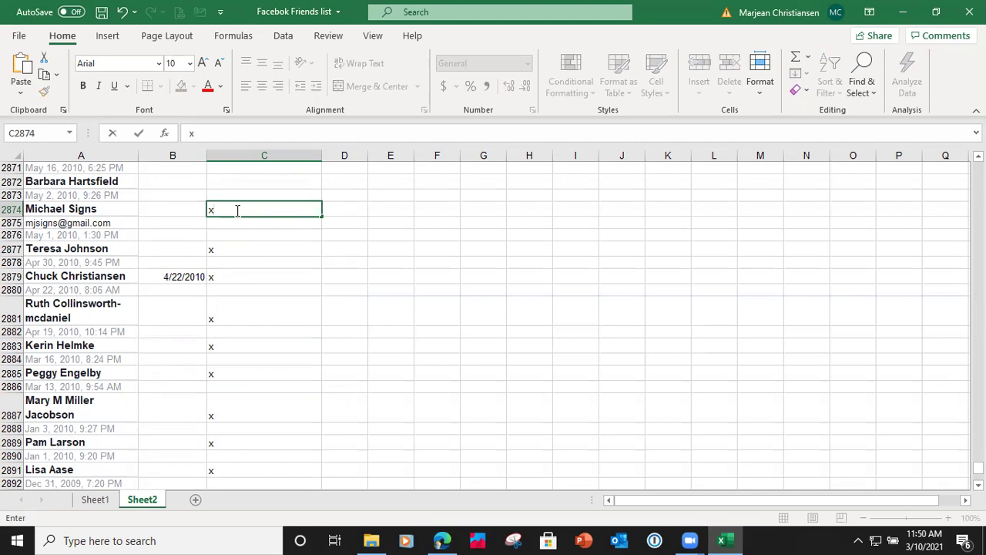
Enter "x" in column C beside the friends' names in rows 2872, 2870 and 2868
scroll(238, 211, "up", 5)
left_click(230, 389)
type("x")
left_click(228, 362)
type("x")
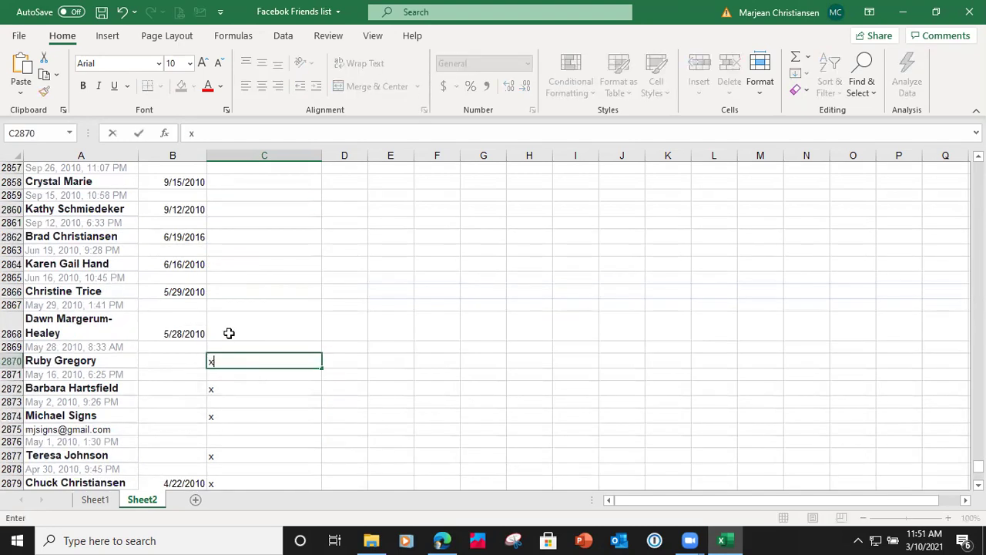
left_click(229, 334)
type("x")
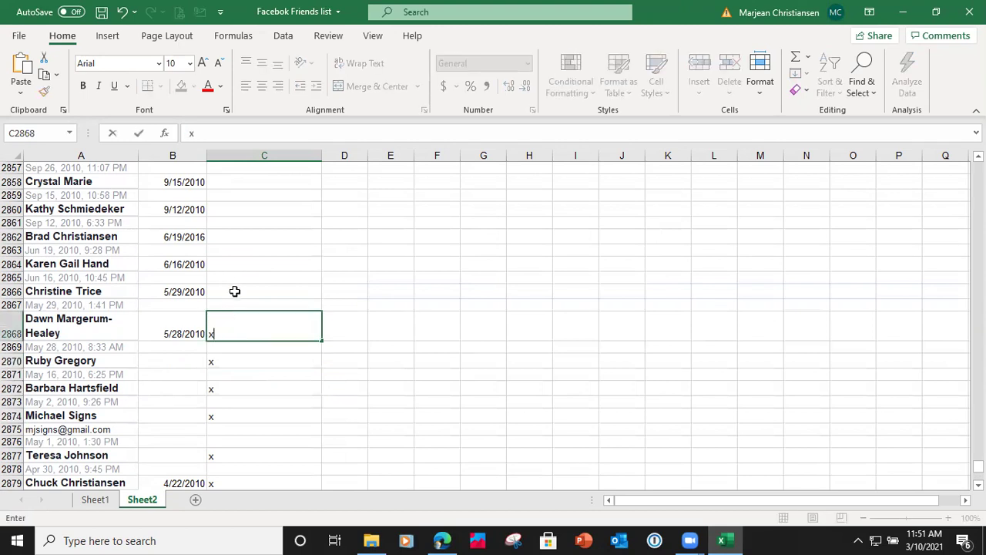
Enter "x" in column C beside each friend's name, working upward from C2866 through C2858
left_click(234, 291)
type("x")
left_click(236, 262)
type("x")
left_click(236, 238)
type("x")
left_click(237, 210)
type("x")
left_click(240, 187)
type("x")
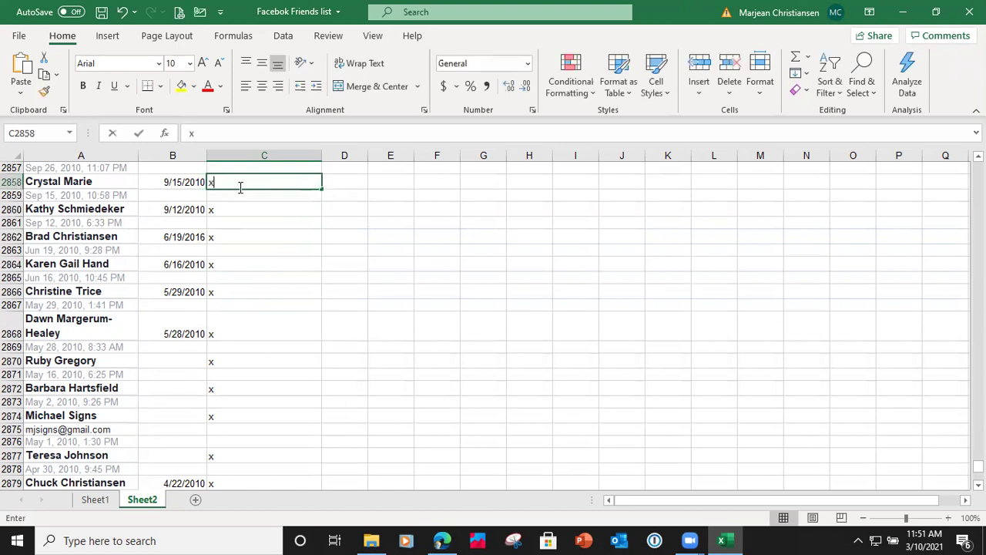
Enter "x" in column C beside each friend's name, working upward from C2856 through C2846
scroll(240, 187, "up", 5)
left_click(230, 346)
type("x")
left_click(231, 318)
type("x")
left_click(234, 292)
type("x")
left_click(235, 263)
type("x")
left_click(238, 235)
type("x")
left_click(238, 209)
type("x")
Leaving C2844 blank, enter "x" in column C beside the friends' names in rows 2836, 2838, 2840 and 2842
scroll(239, 181, "up", 5)
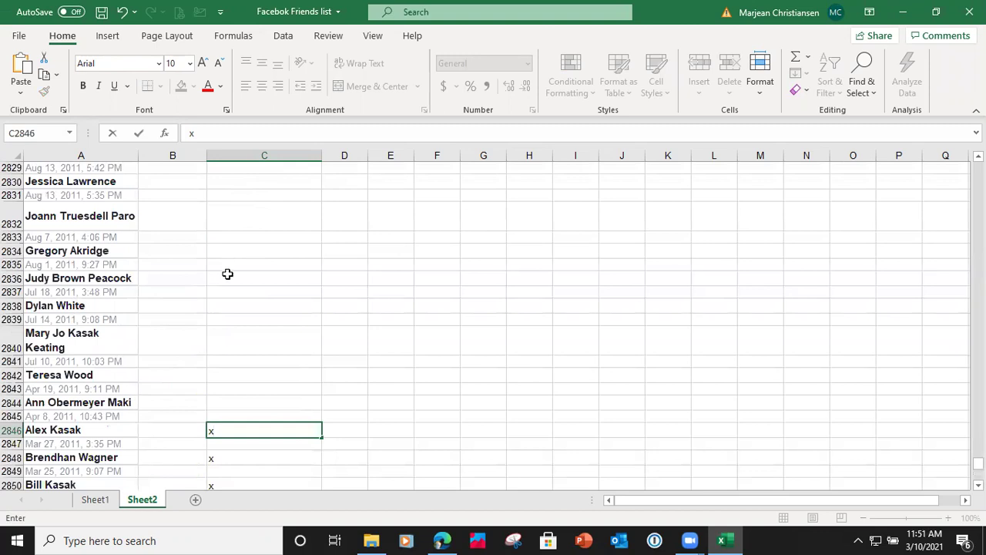
left_click(257, 277)
type("x")
left_click(252, 306)
type("x")
left_click(247, 342)
type("x")
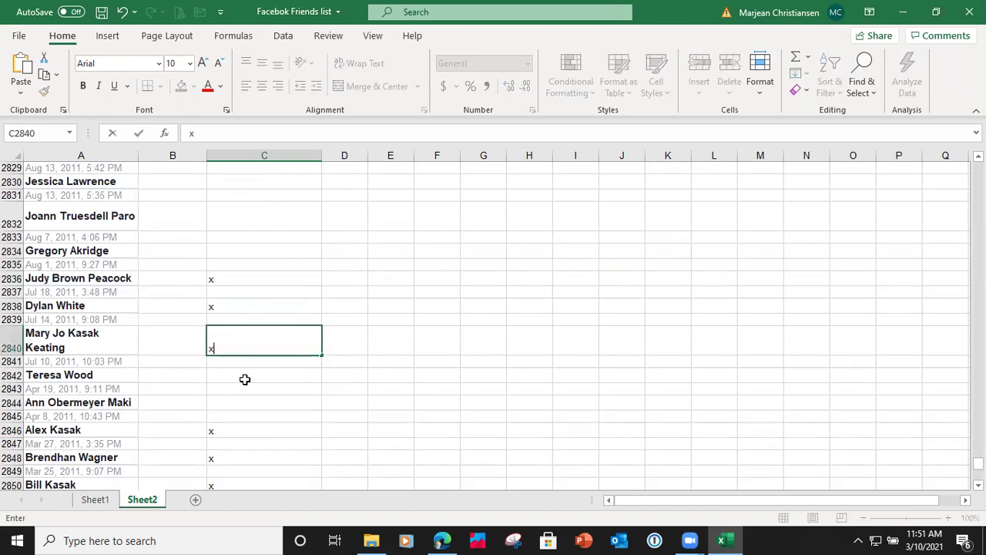
left_click(244, 378)
type("x")
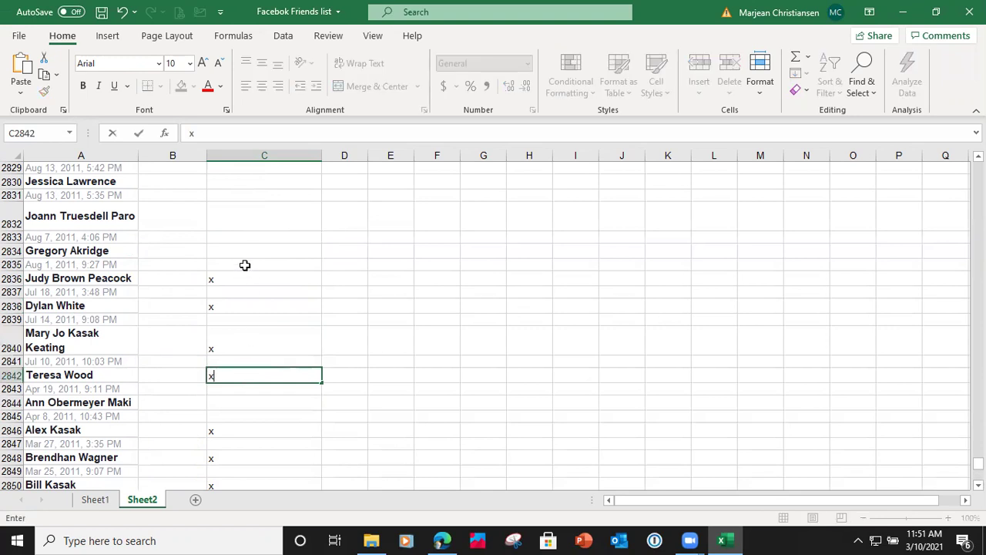
Enter "x" in column C beside the friends' names in rows 2834, 2832 and 2830
left_click(244, 259)
type("x")
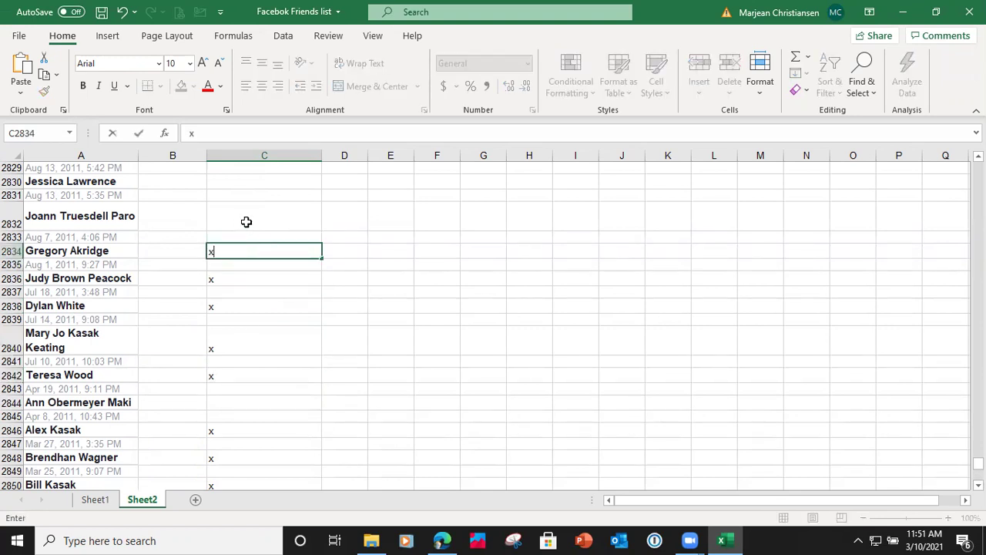
left_click(247, 209)
type("x")
left_click(248, 185)
type("x")
Leaving C2824 blank, enter "x" in column C beside each friend's name, working upward from C2828 through C2818
scroll(249, 187, "up", 5)
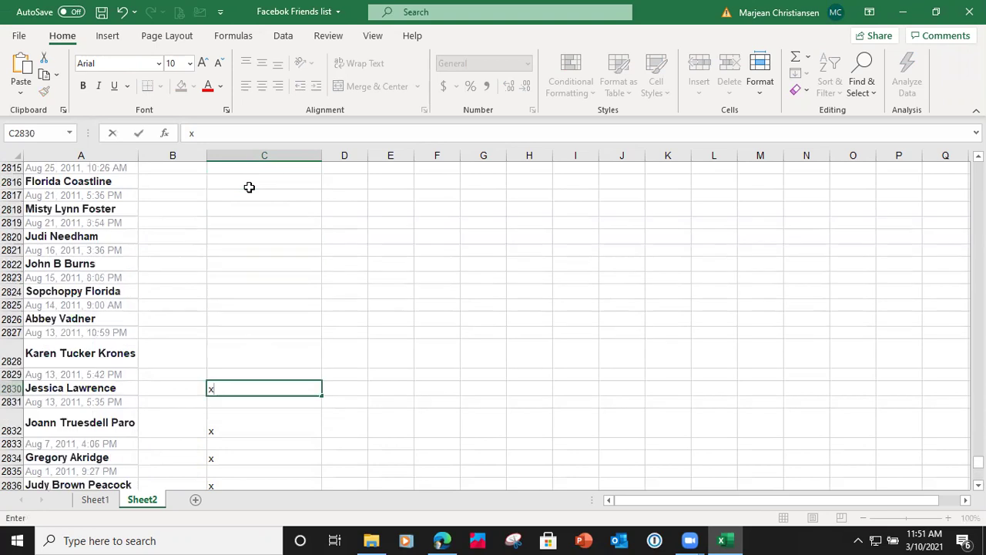
left_click(225, 350)
type("x")
left_click(229, 318)
type("x")
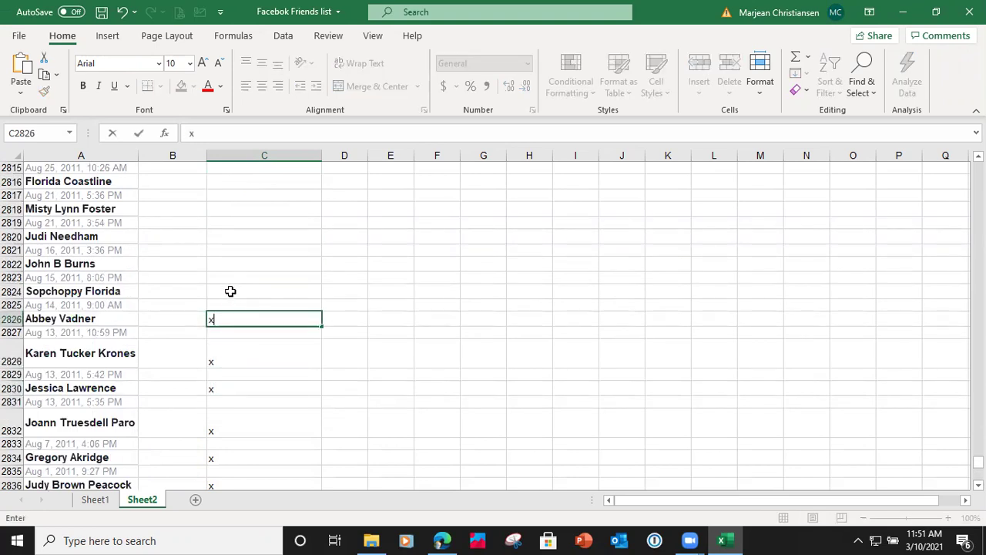
left_click(232, 265)
type("x")
left_click(235, 236)
type("x")
left_click(237, 209)
type("x")
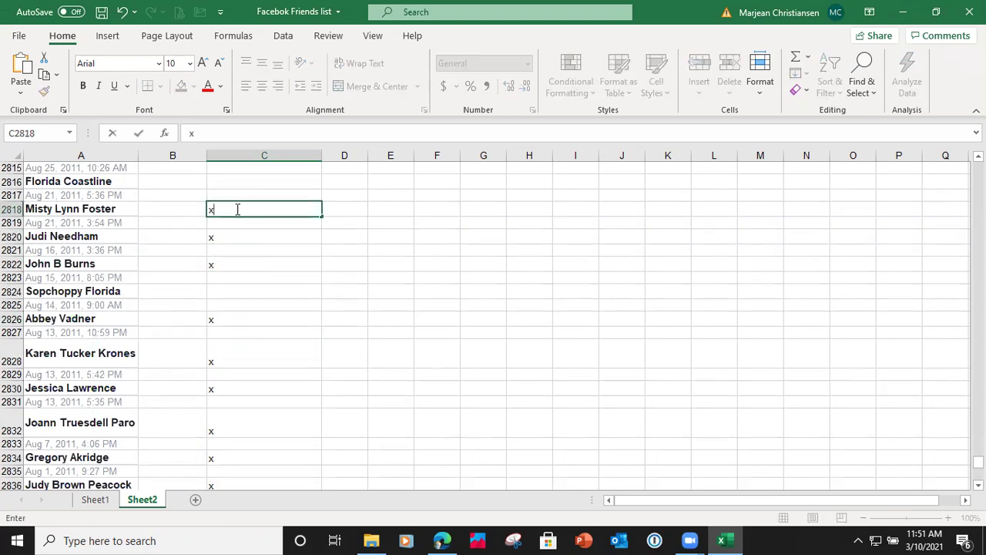
Enter "x" in column C beside each friend's name, working upward from C2816 through C2810
scroll(237, 210, "up", 5)
left_click_drag(224, 369, 223, 363)
type("x")
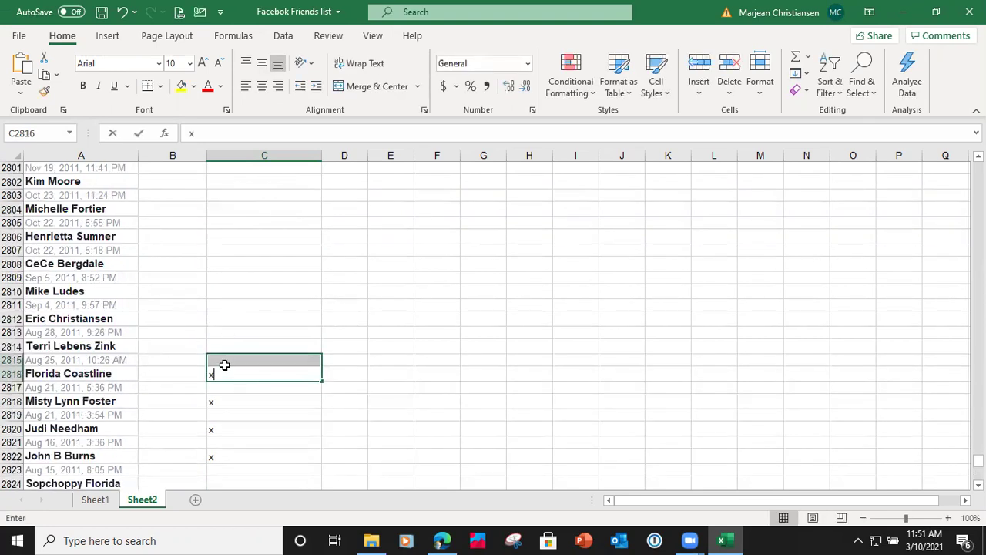
left_click(224, 347)
type("x")
left_click(226, 319)
type("x")
left_click(229, 290)
type("x")
Enter "x" in column C beside each friend's name, working upward from C2808 through C2802
left_click(231, 262)
type("x")
left_click(232, 236)
type("x")
left_click(232, 209)
type("x")
left_click(233, 183)
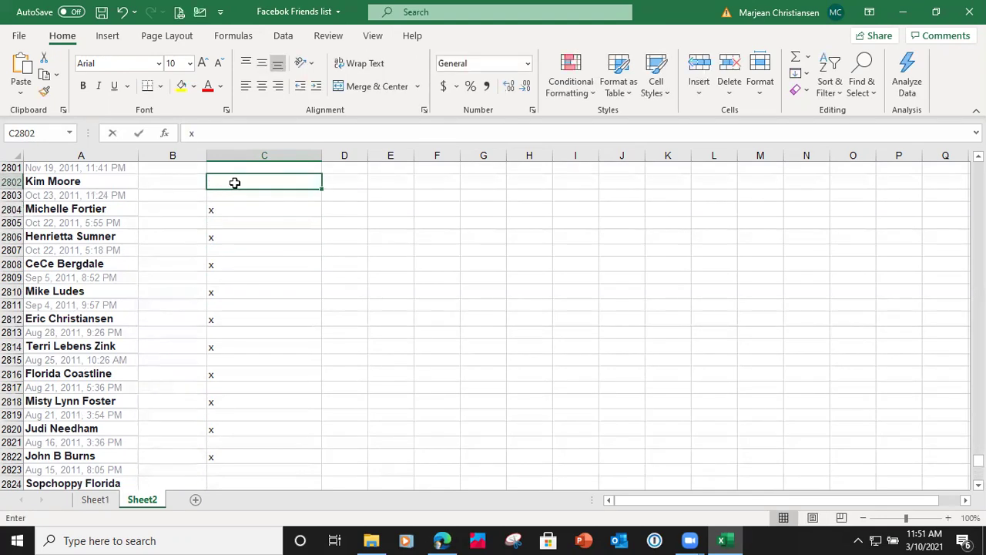
type("x")
Enter "x" in column C beside each friend's name, working upward from C2800 through C2790
scroll(233, 185, "up", 5)
left_click(232, 359)
type("x")
left_click(235, 334)
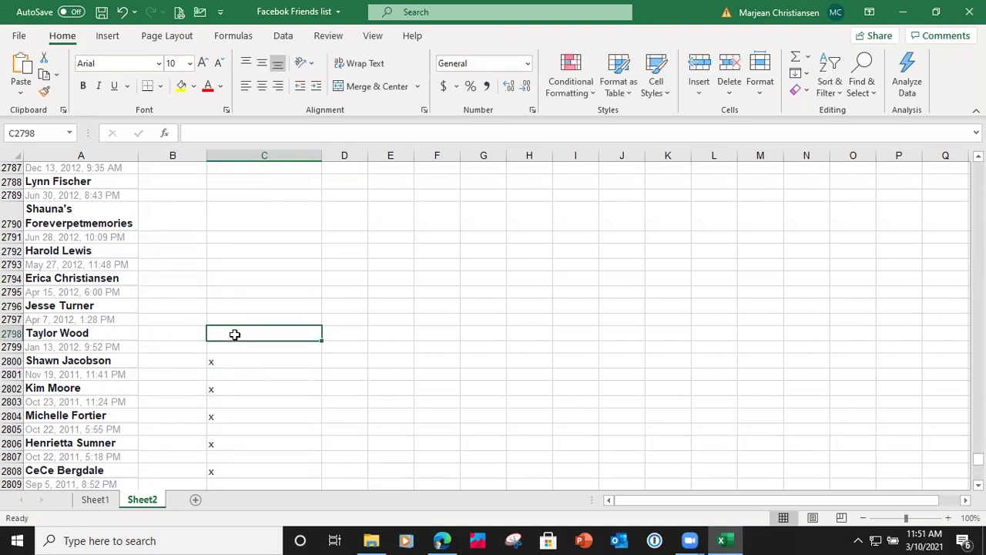
type("x")
left_click(215, 307)
type("x")
left_click(216, 275)
type("x")
left_click(218, 248)
type("x")
left_click(220, 222)
type("x")
Leaving C2788 blank, enter "x" in column C beside each friend's name, working upward from C2786 through C2780
scroll(220, 222, "up", 5)
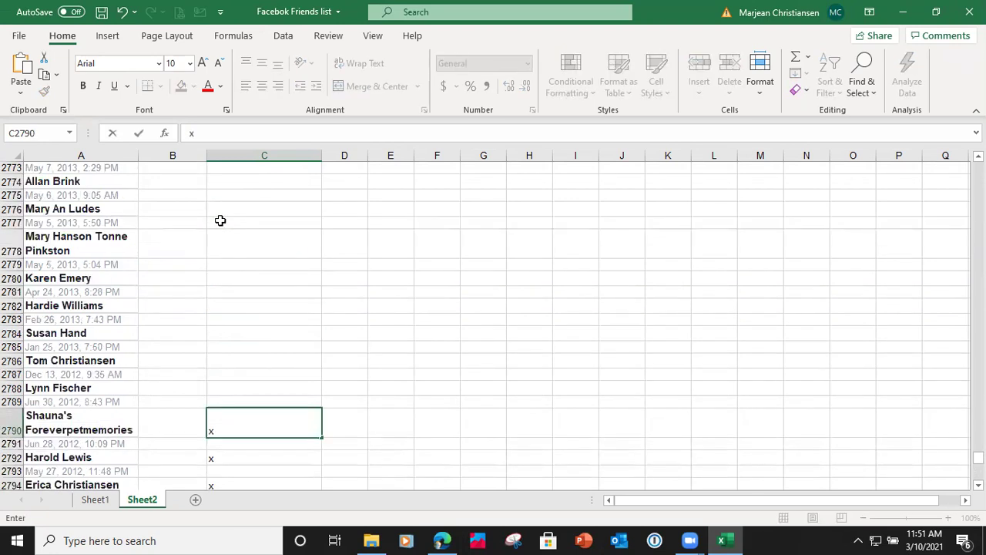
left_click(230, 360)
type("x")
left_click(231, 333)
type("x")
left_click(232, 305)
type("x")
left_click(231, 277)
type("x")
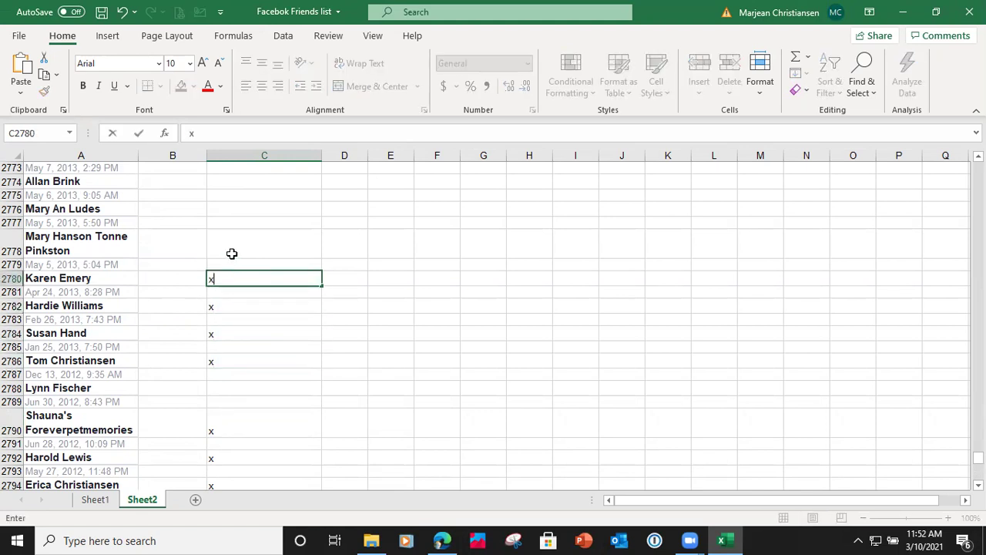
Enter "x" in column C beside the friends' names in rows 2778, 2776 and 2774
left_click(232, 248)
type("x")
left_click(231, 211)
type("x")
left_click(229, 184)
scroll(229, 183, "up", 5)
type("x")
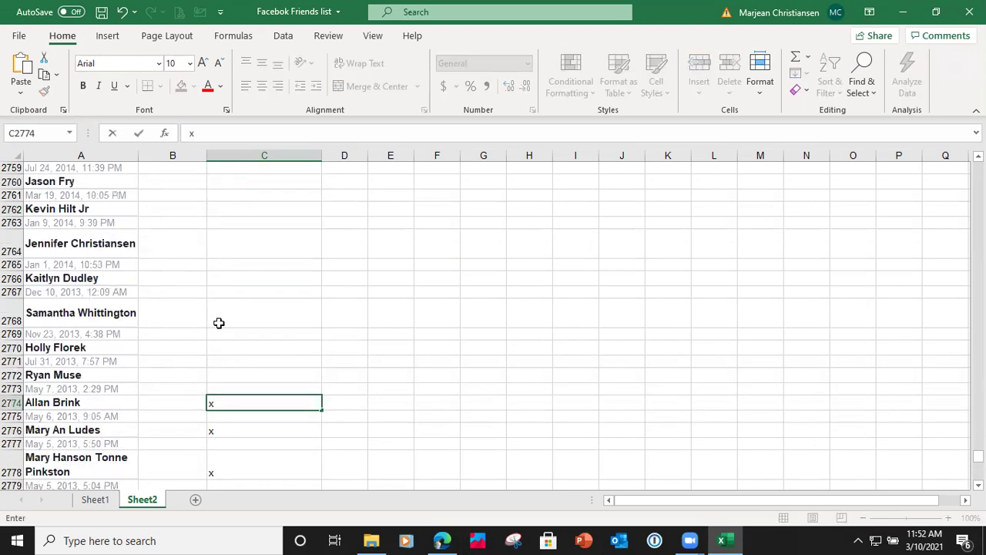
Enter "x" in column C beside each friend's name, working upward from C2772 through C2766
left_click(214, 374)
type("x")
left_click(219, 345)
type("x")
left_click(220, 316)
type("x")
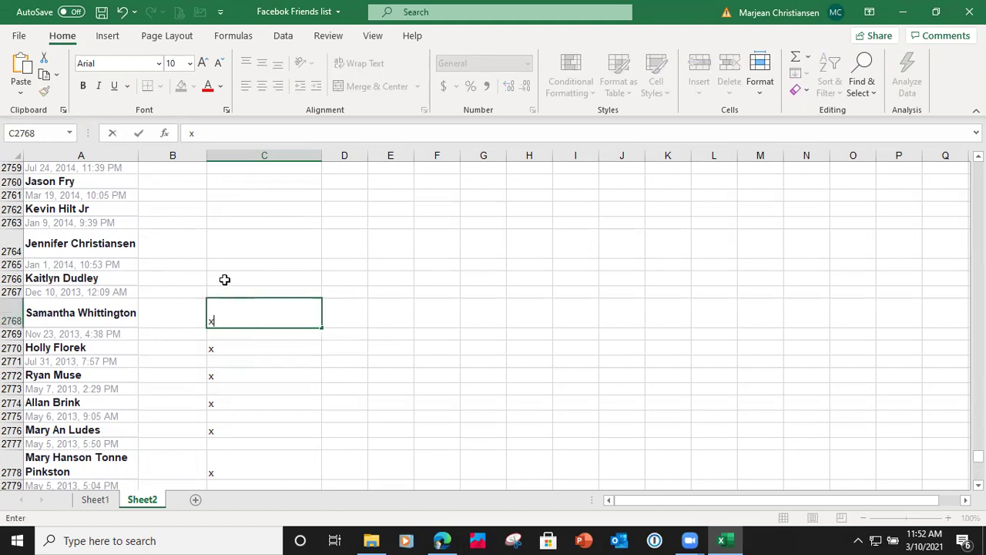
left_click(224, 279)
type("x")
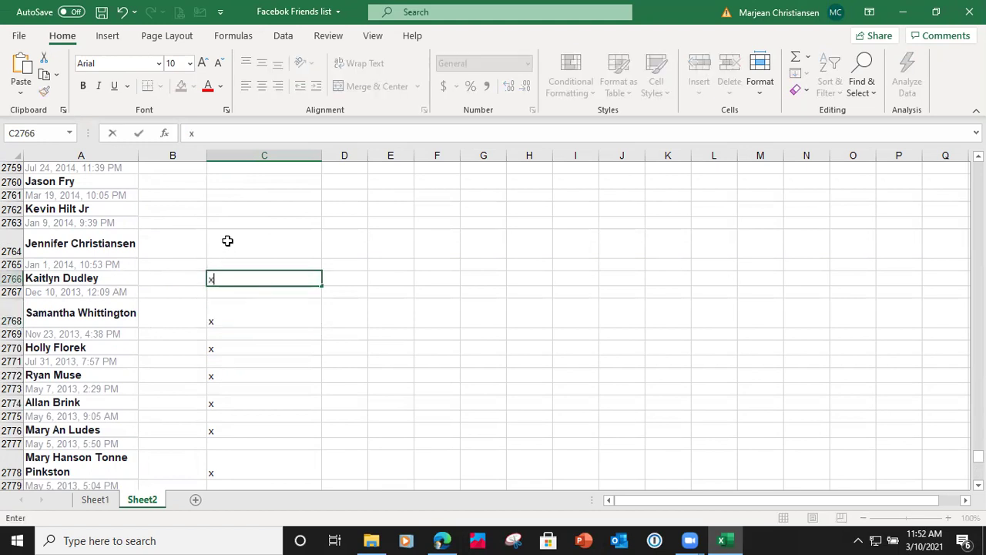
Enter "x" in column C beside the friends' names in rows 2764, 2762 and 2760
left_click(227, 241)
type("x")
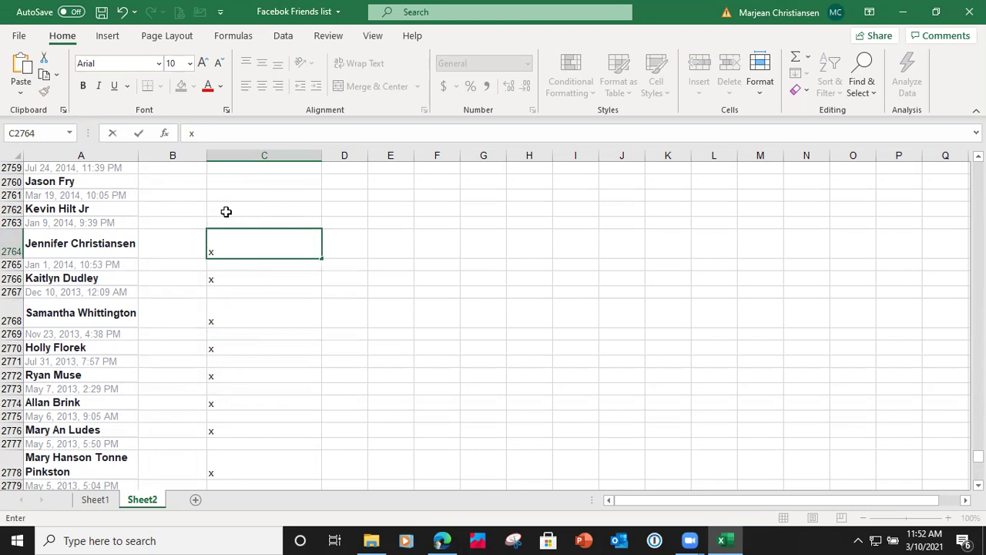
left_click(224, 209)
type("x")
left_click(227, 182)
type("x")
Leaving C2758 blank, enter "x" in column C beside the friends' names in rows 2756 and 2754
scroll(228, 180, "up", 5)
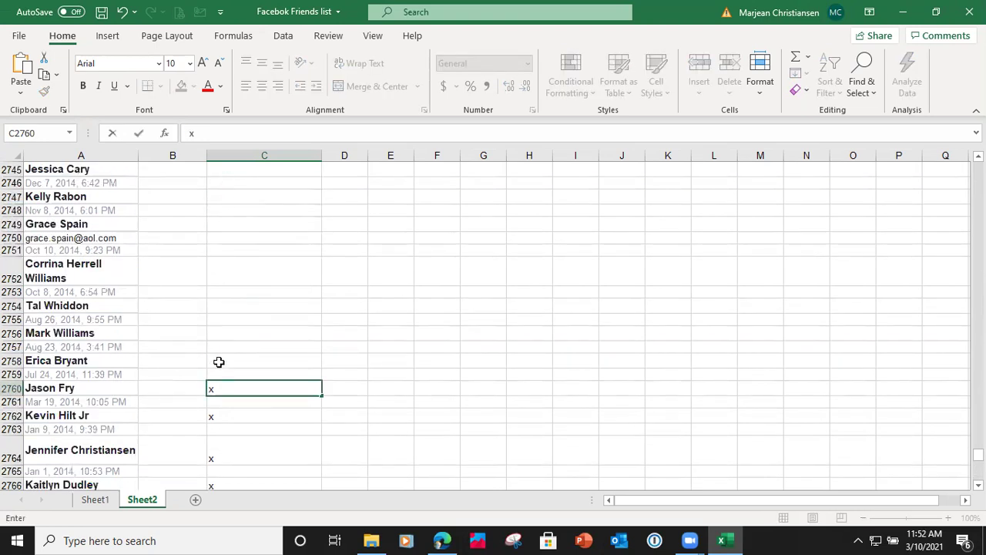
left_click(222, 333)
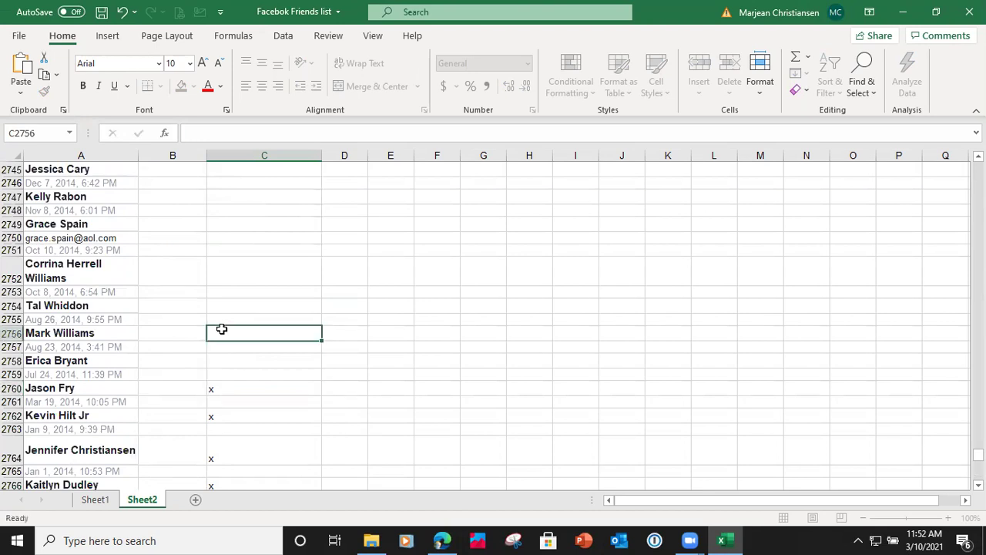
type("x")
left_click(224, 306)
type("x")
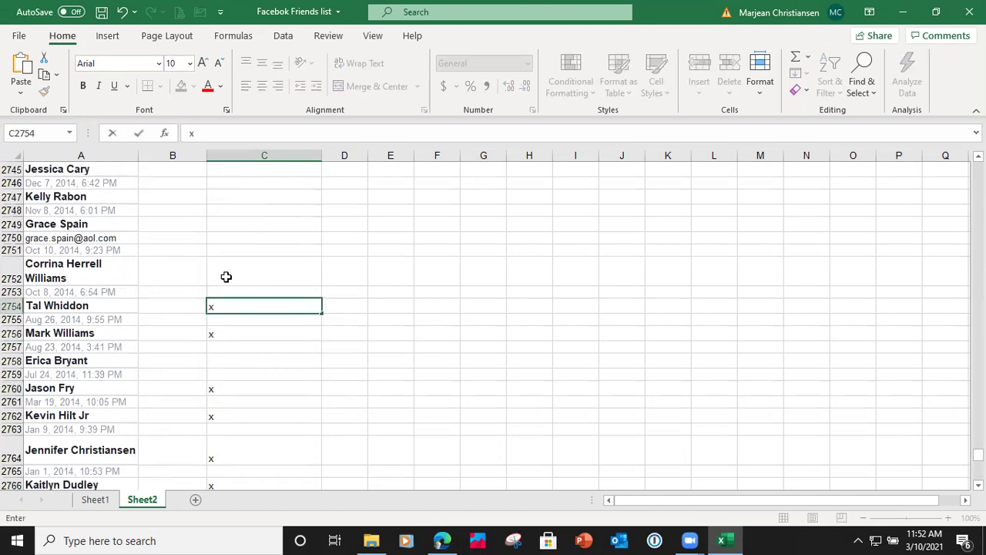
Enter "x" in column C beside the friends' names in rows 2747, 2745 and 2741, leaving C2743 blank
scroll(226, 277, "up", 5)
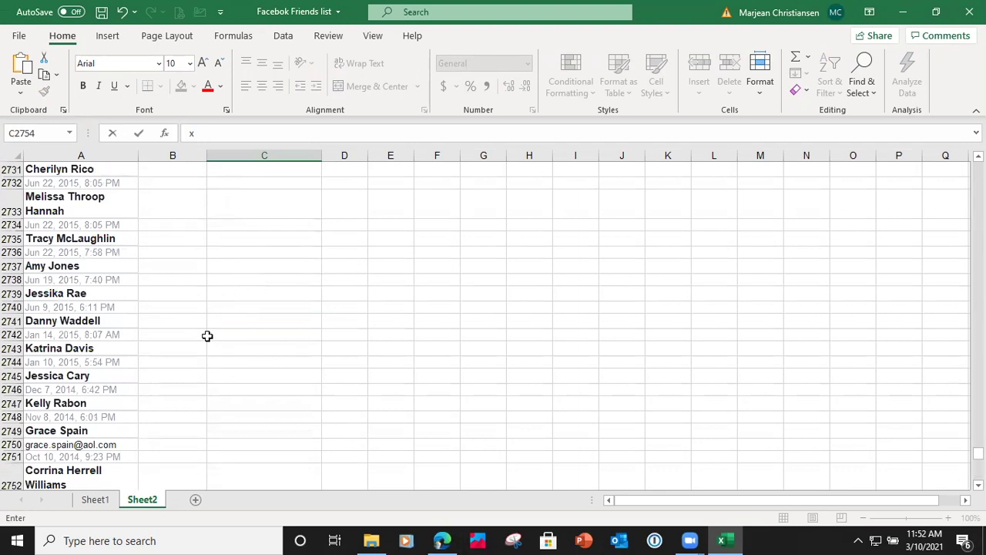
left_click(228, 402)
type("x")
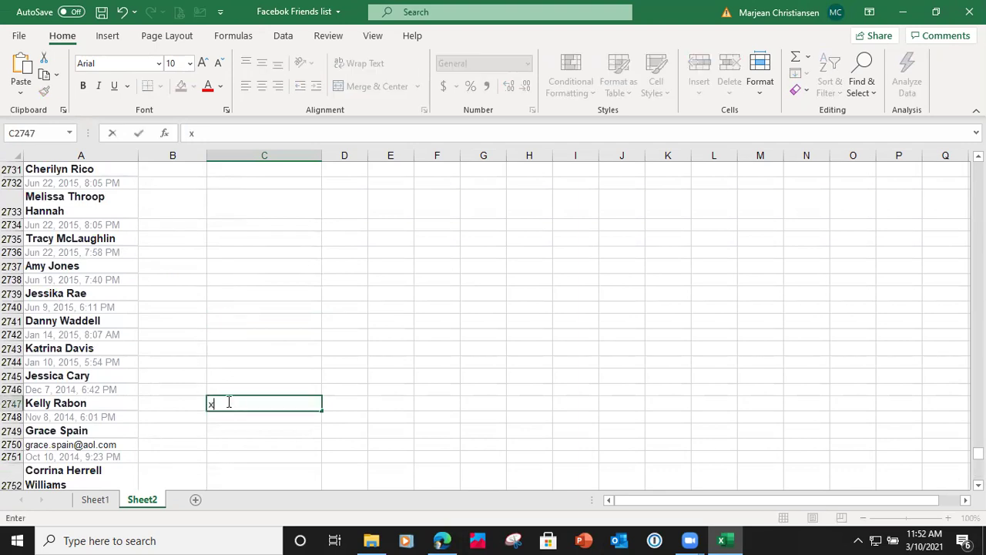
left_click(214, 375)
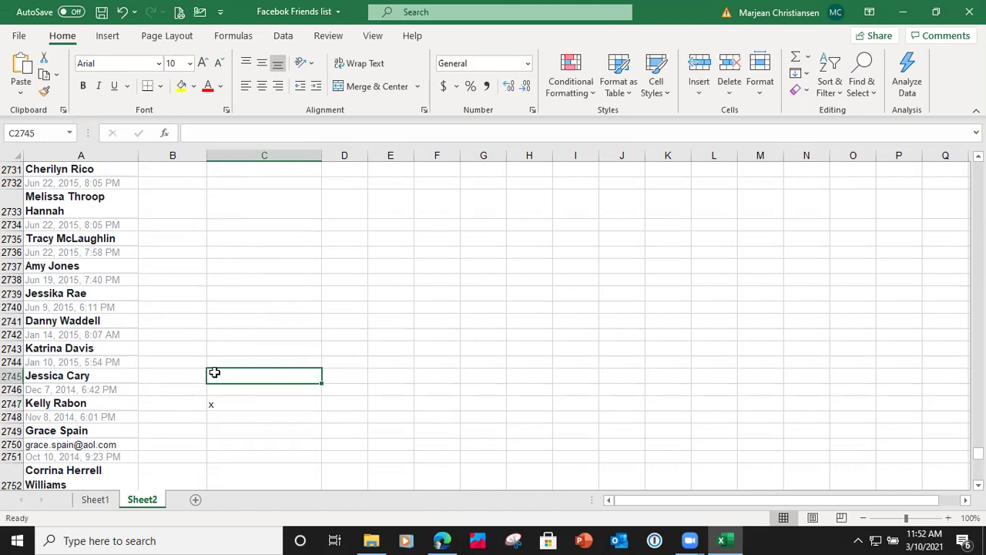
type("x")
left_click(226, 321)
type("x")
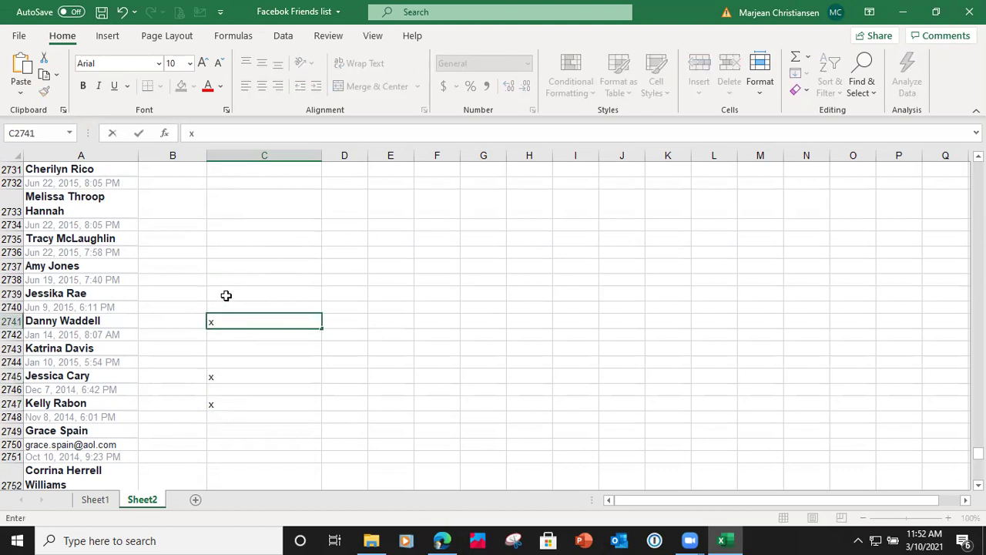
Skip the friends added in late June 2015 and enter "x" in cells B2622 and C2622
scroll(230, 268, "up", 5)
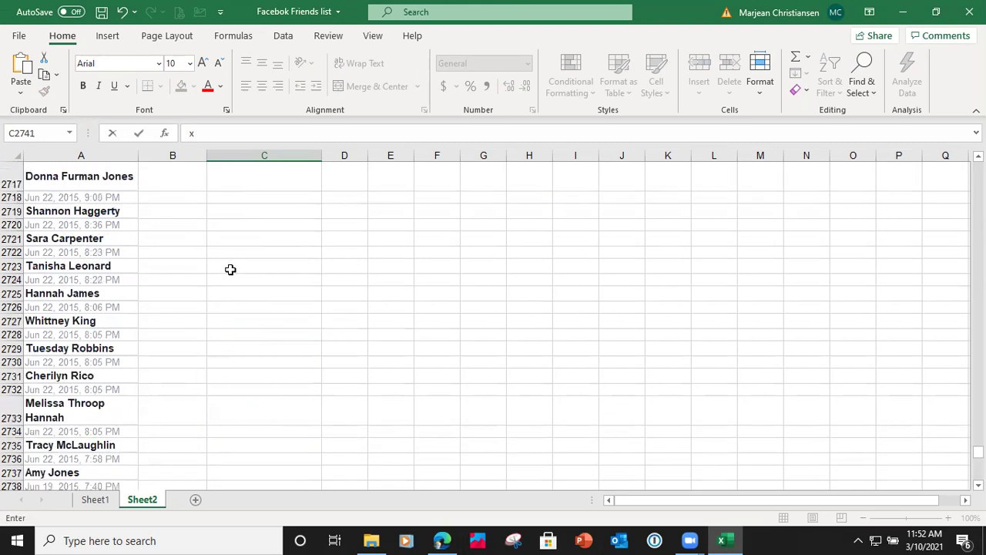
scroll(230, 268, "up", 5)
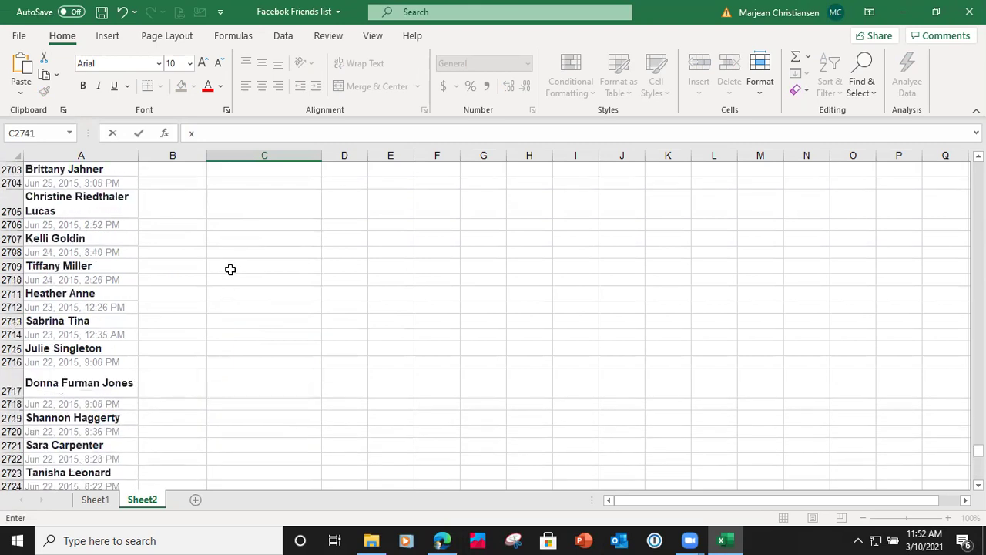
scroll(230, 269, "up", 5)
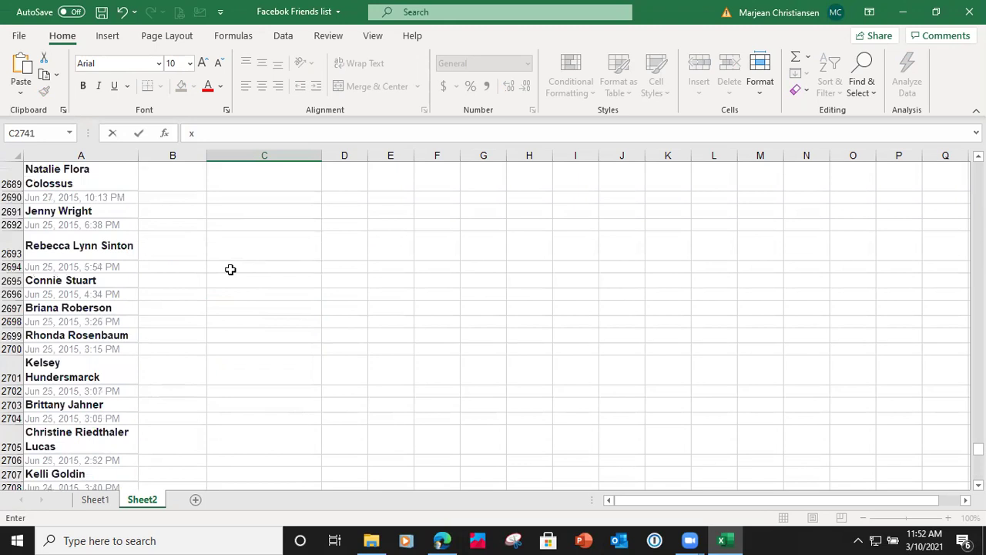
scroll(231, 268, "up", 15)
scroll(230, 269, "up", 10)
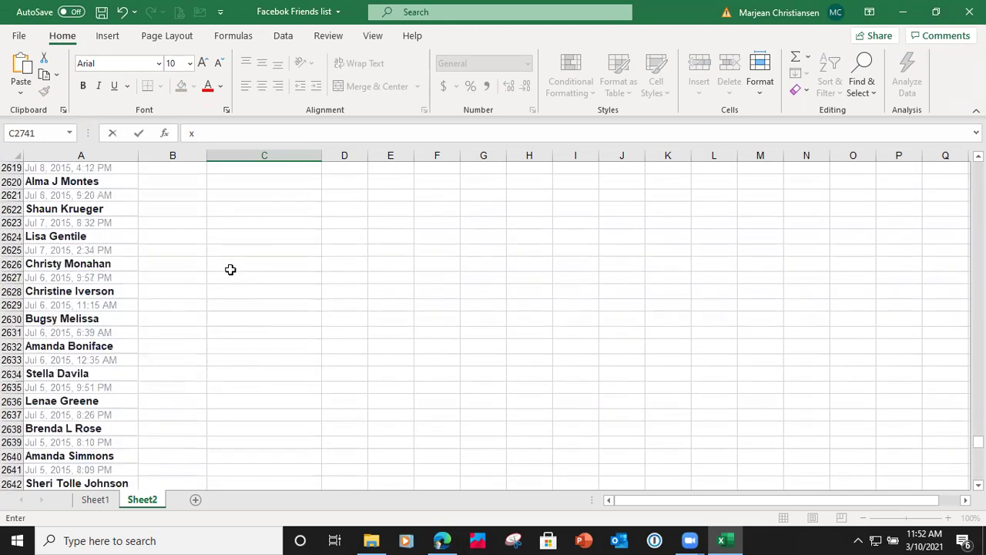
scroll(230, 269, "up", 5)
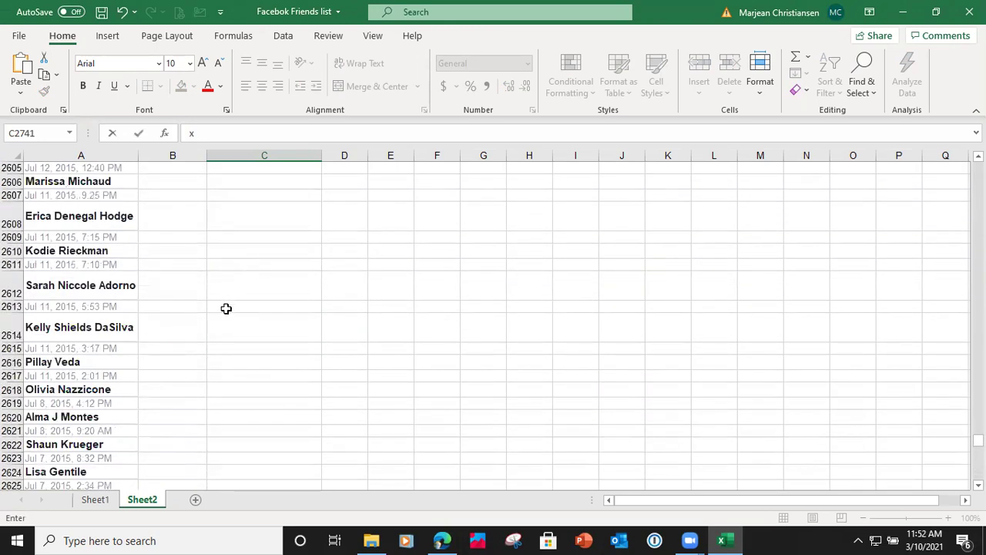
left_click(192, 443)
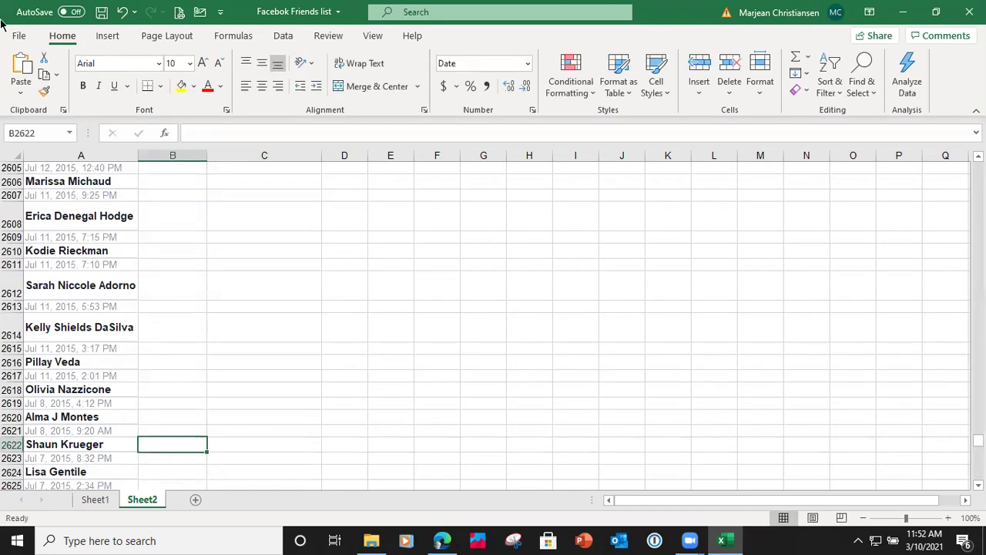
type("x")
scroll(198, 288, "down", 9)
scroll(198, 288, "up", 5)
left_click(220, 205)
type("x")
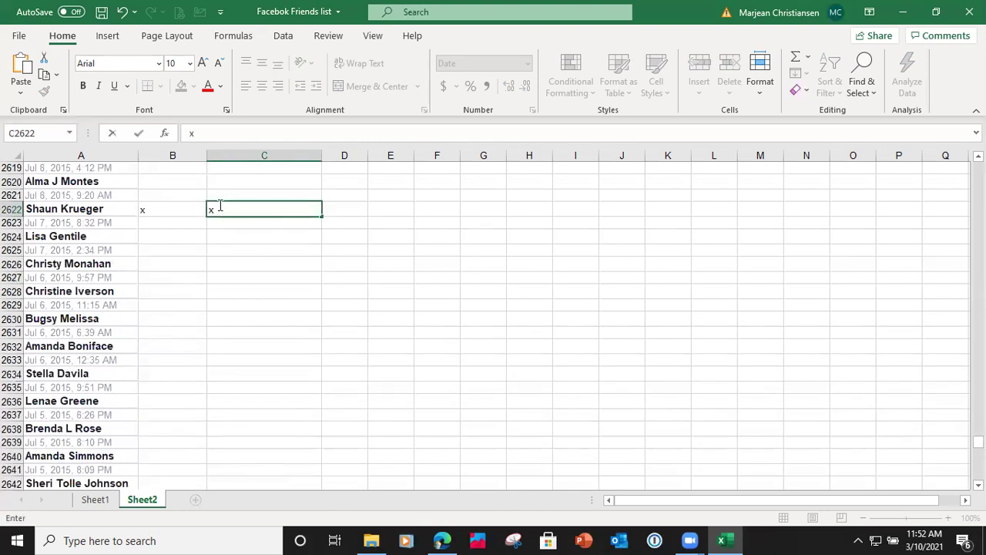
Examine the friends' names added in July 2015, around rows 2591 to 2654
scroll(219, 205, "up", 14)
scroll(220, 206, "down", 5)
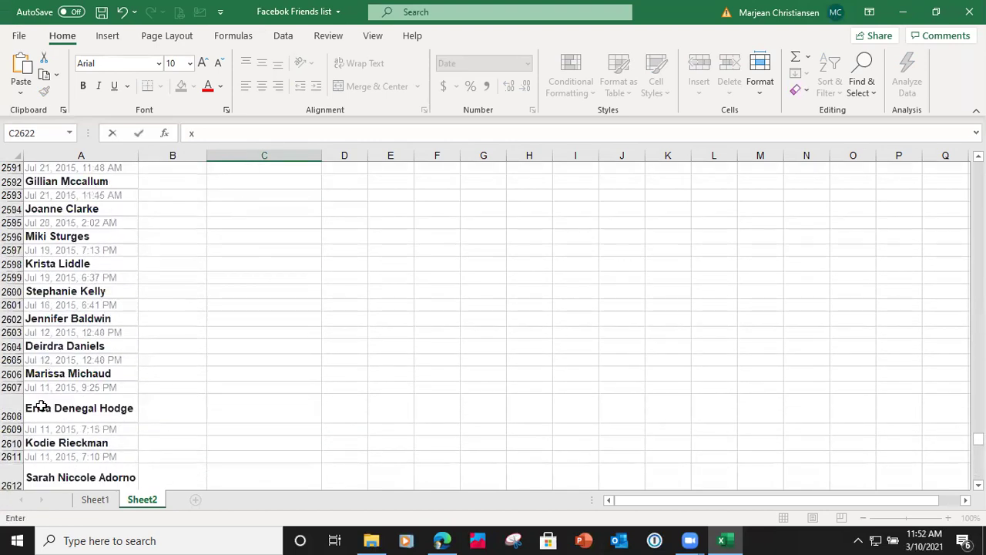
left_click(178, 408)
left_click(257, 412)
scroll(232, 405, "down", 5)
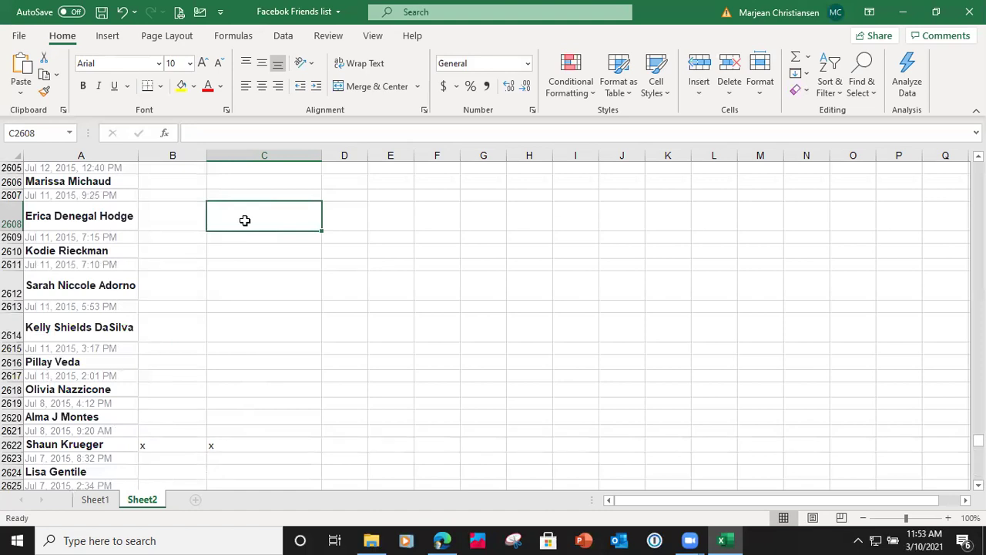
left_click(232, 445)
scroll(232, 445, "down", 5)
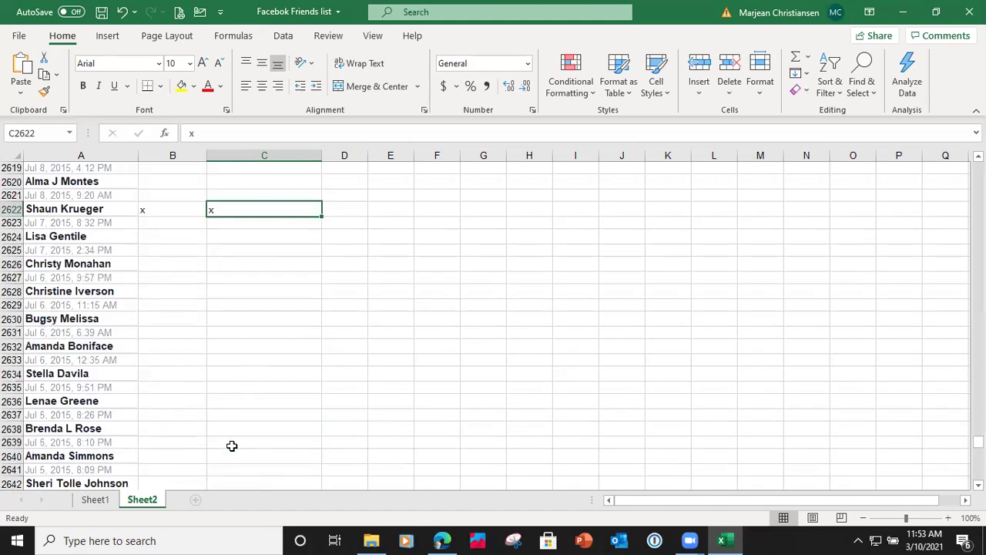
scroll(232, 445, "down", 5)
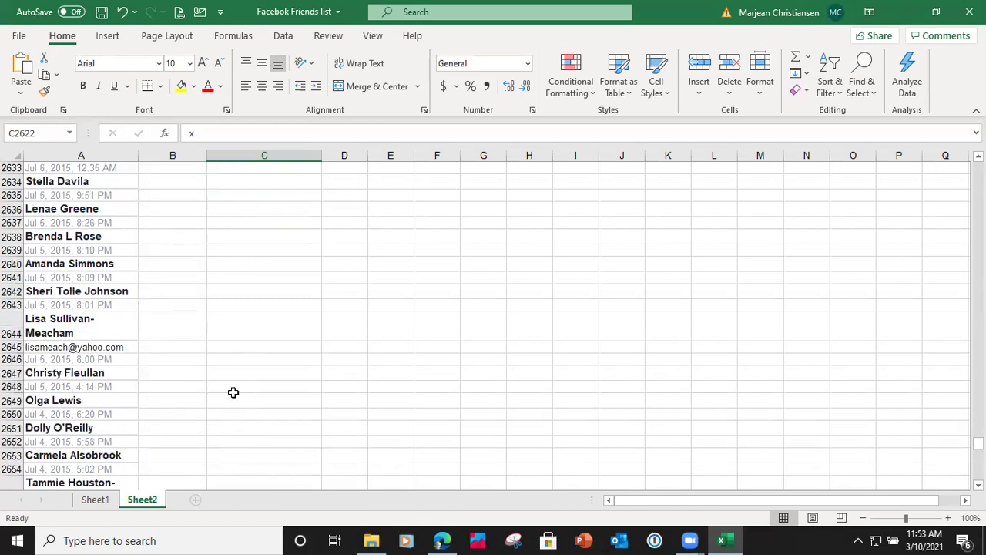
Enter "x" in column C beside the friend's name in row 2566
scroll(234, 392, "up", 18)
scroll(234, 392, "up", 5)
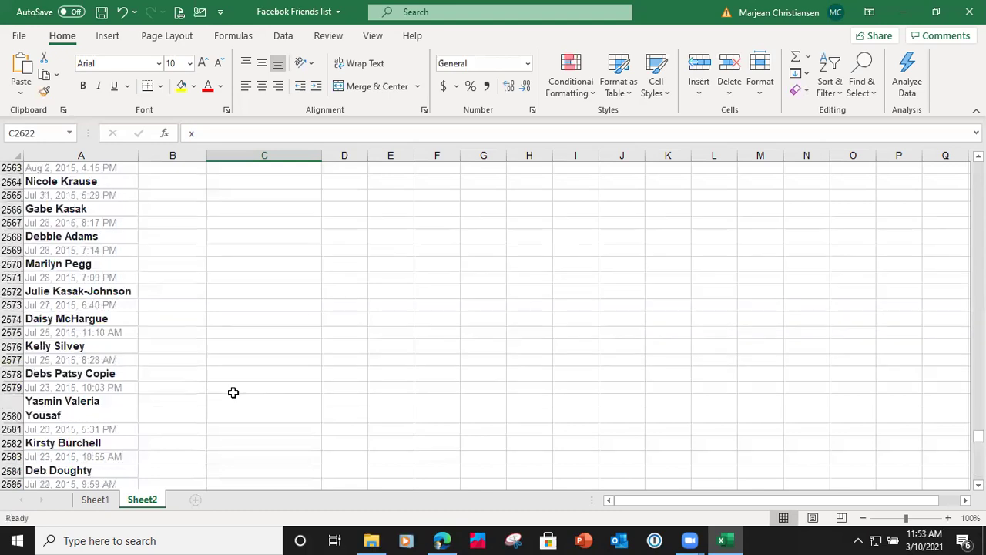
left_click(241, 209)
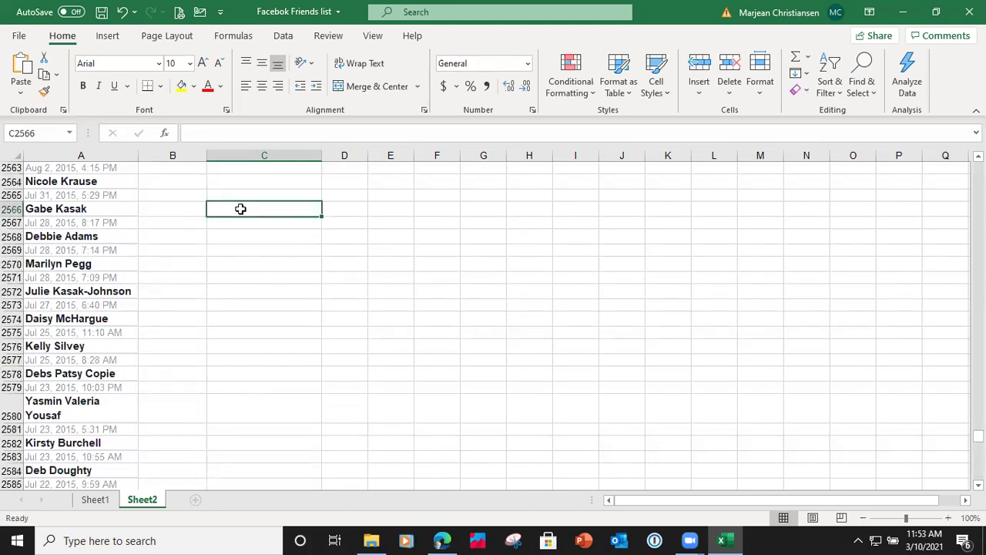
type("x")
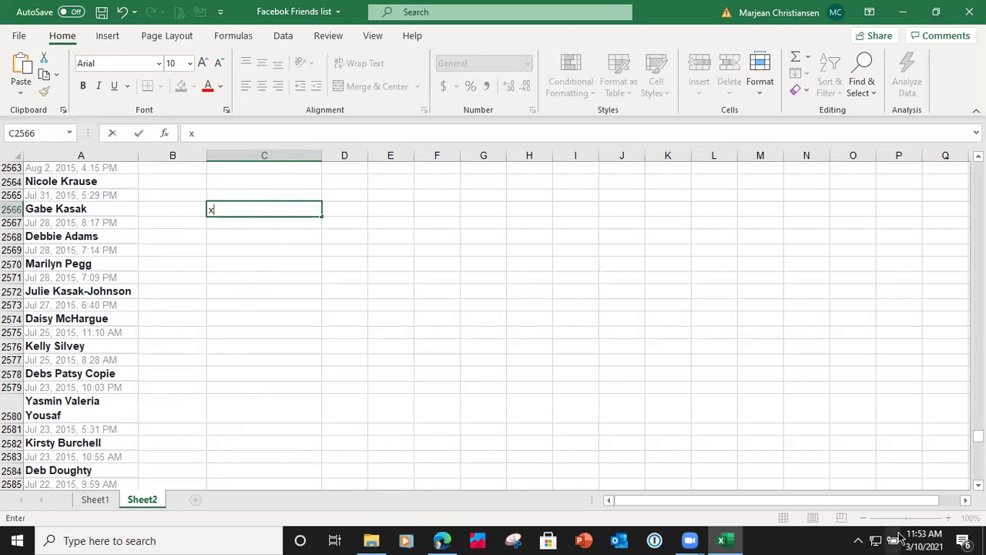